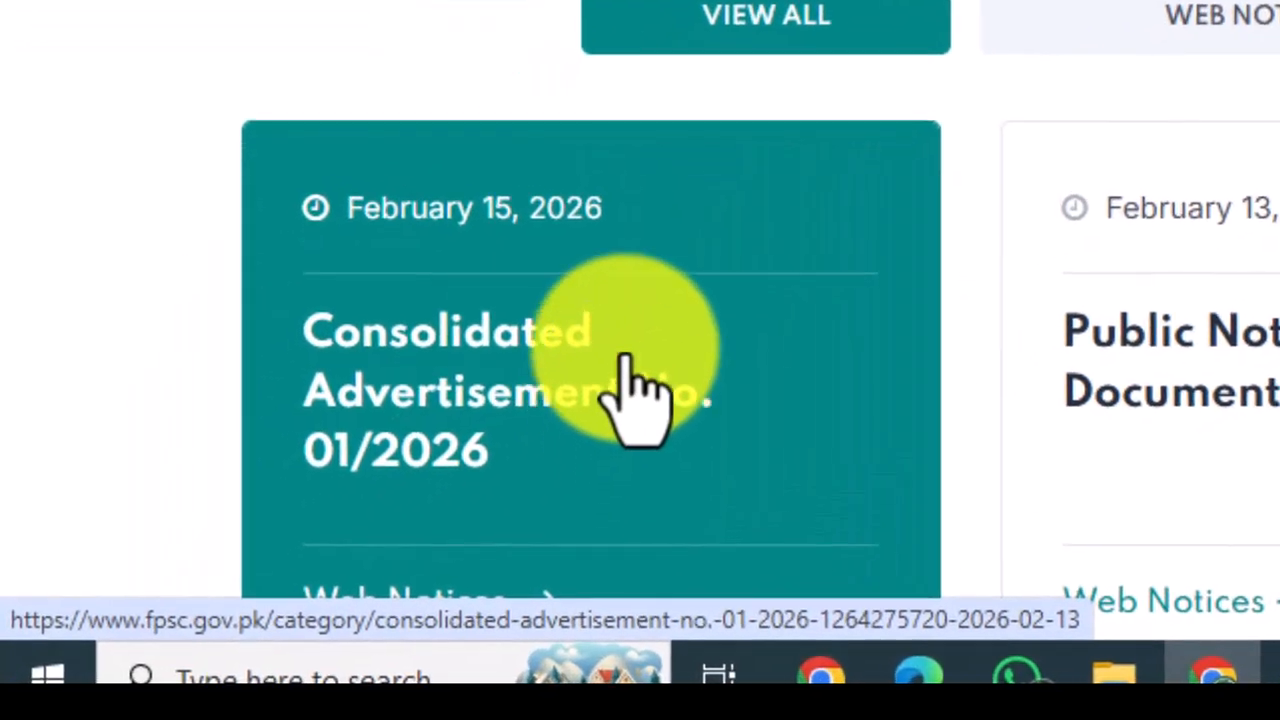
Open the Consolidated Advertisement No. 01/2026 notice and start an online application for its posts.
scroll(625, 355, down, 1)
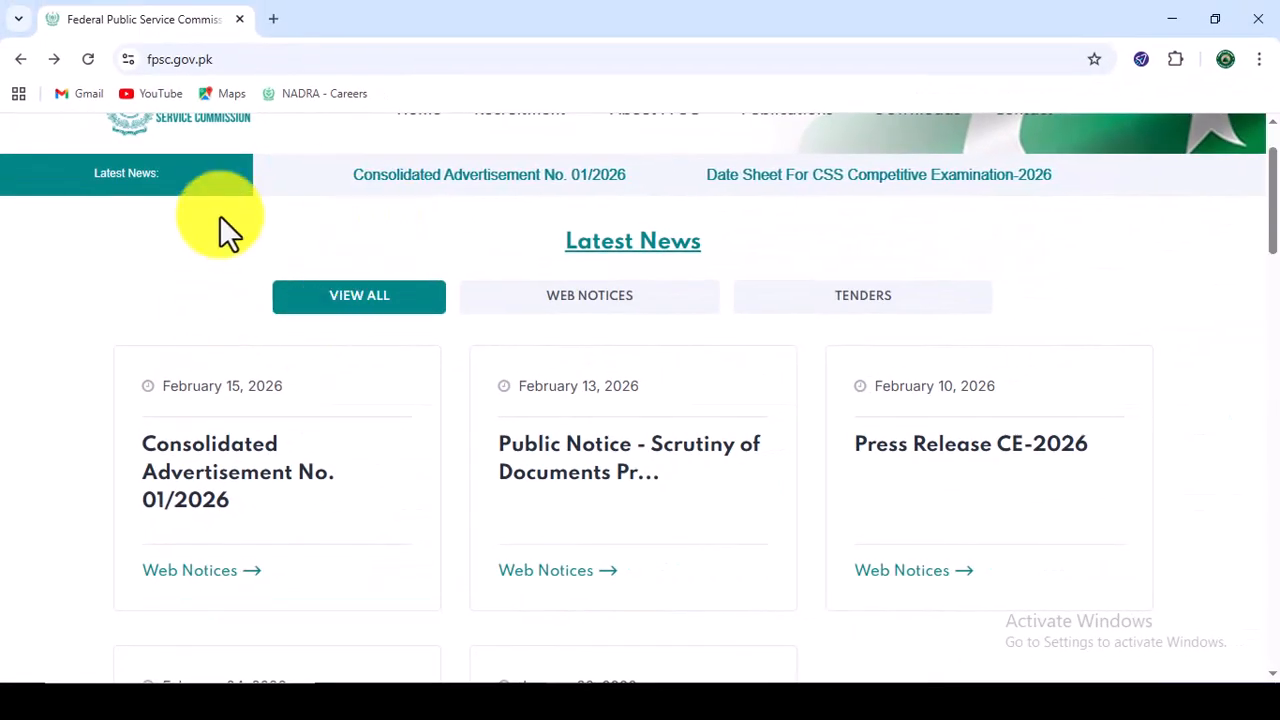
click(222, 487)
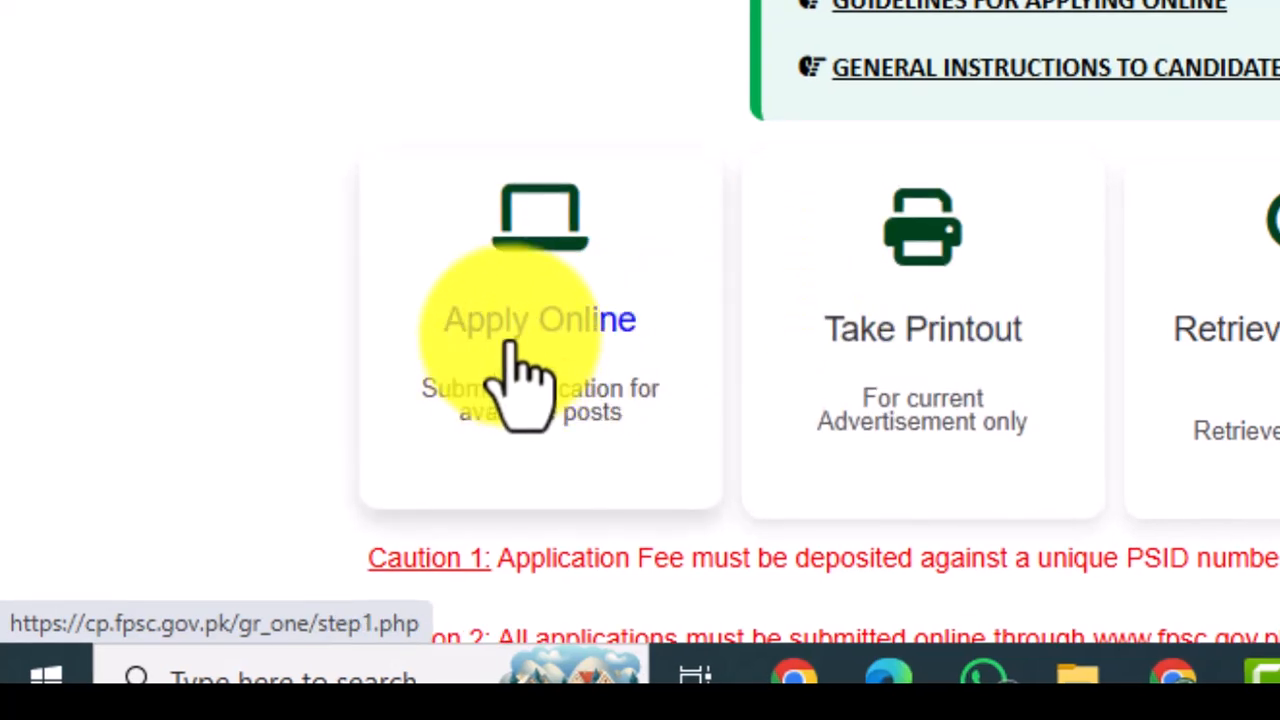
click(474, 335)
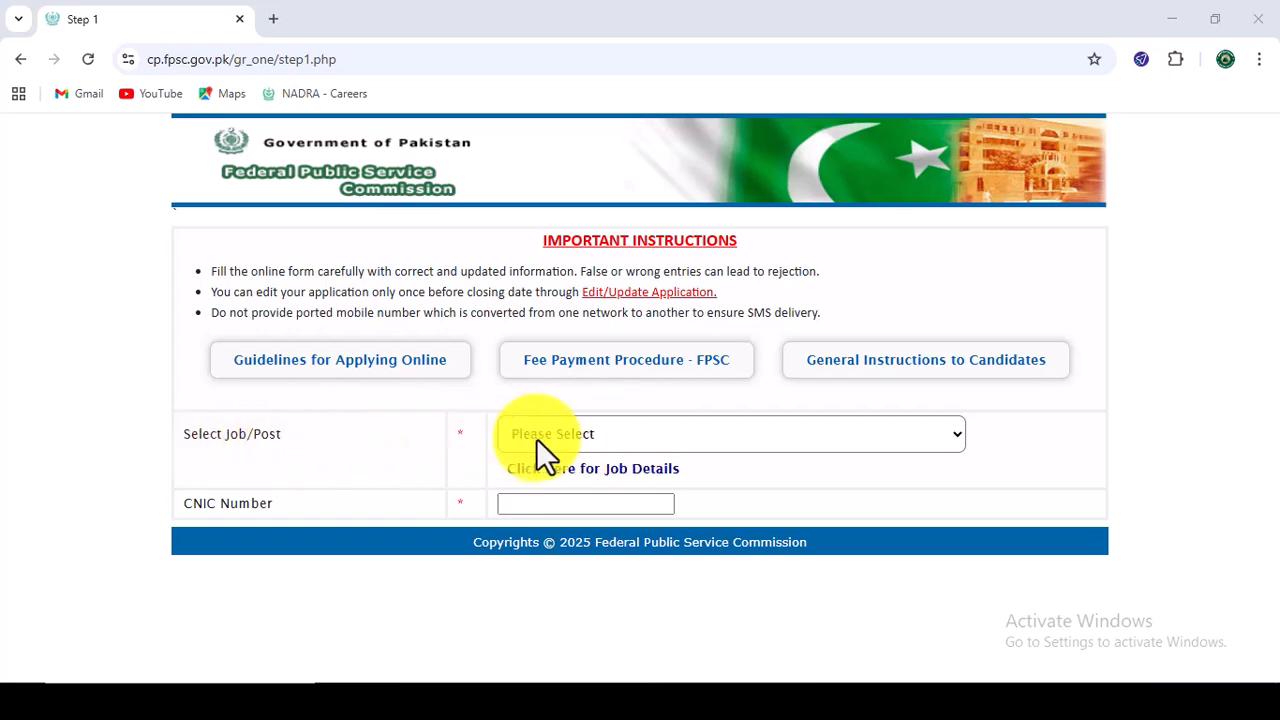
Select the post F.4-50/2026-R [INSPECTOR] and choose to apply for this job.
click(642, 433)
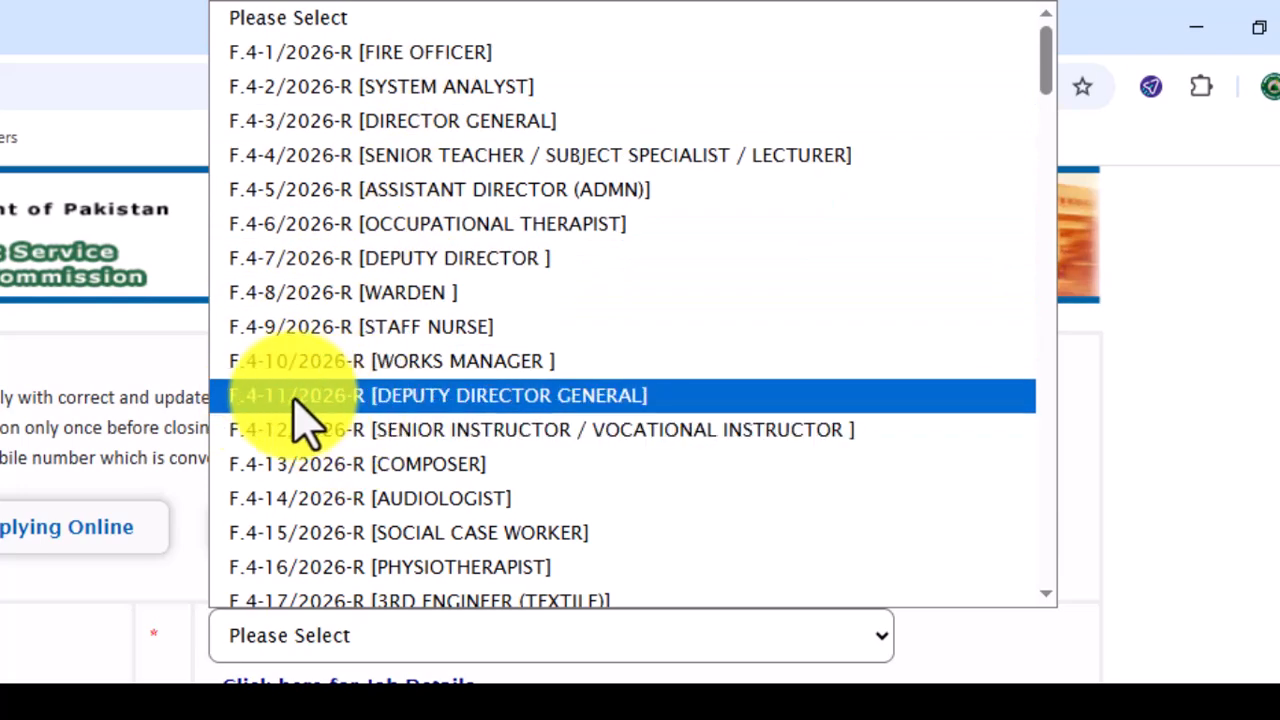
scroll(335, 360, down, 3)
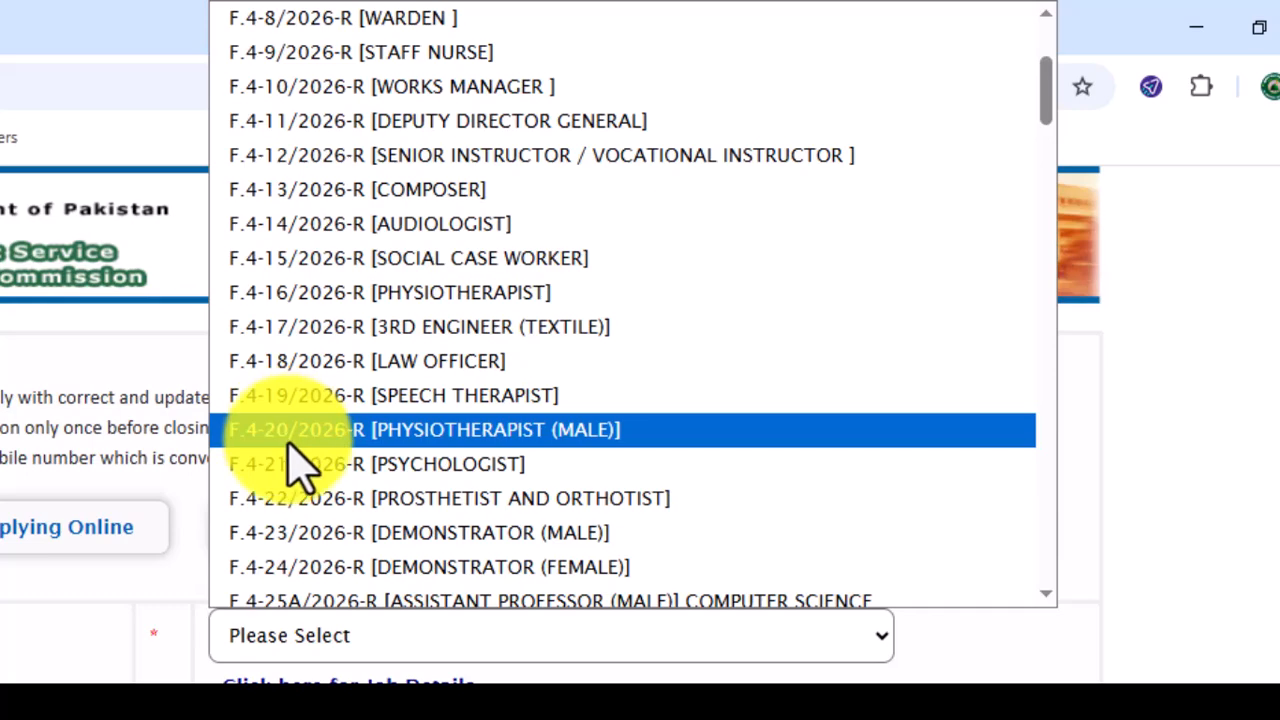
scroll(293, 447, down, 8)
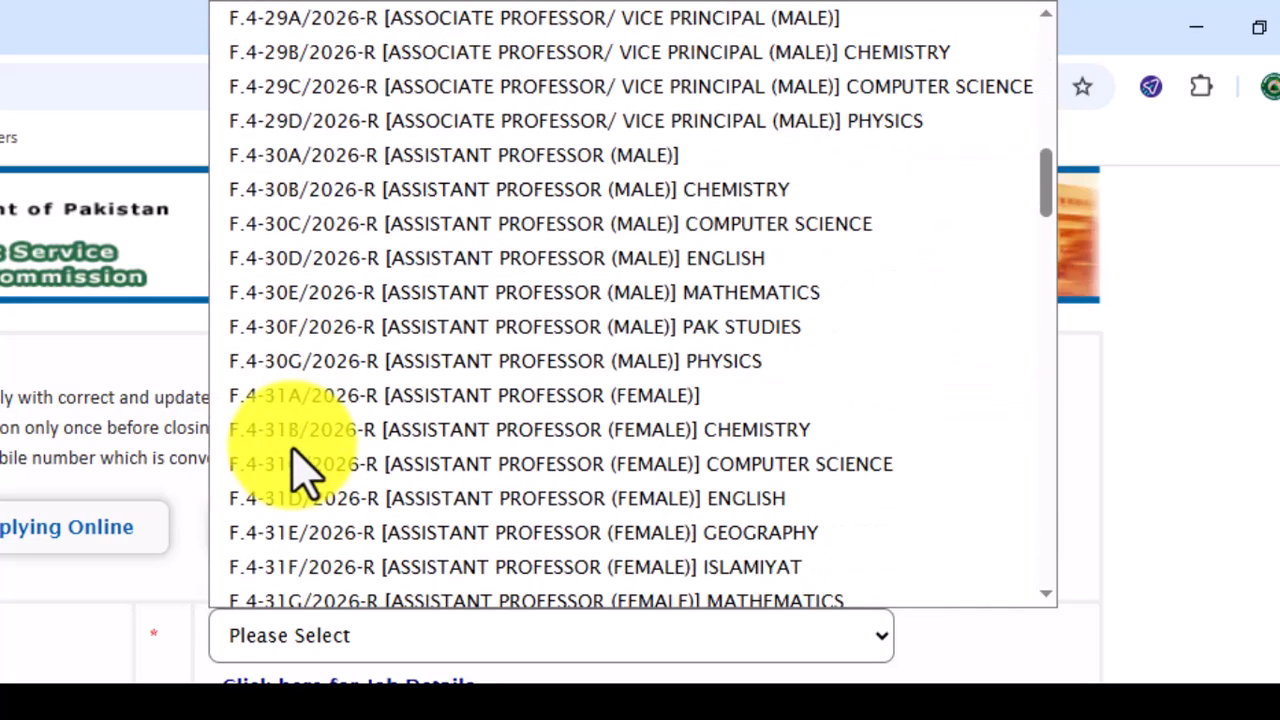
scroll(307, 390, down, 2)
scroll(295, 290, down, 4)
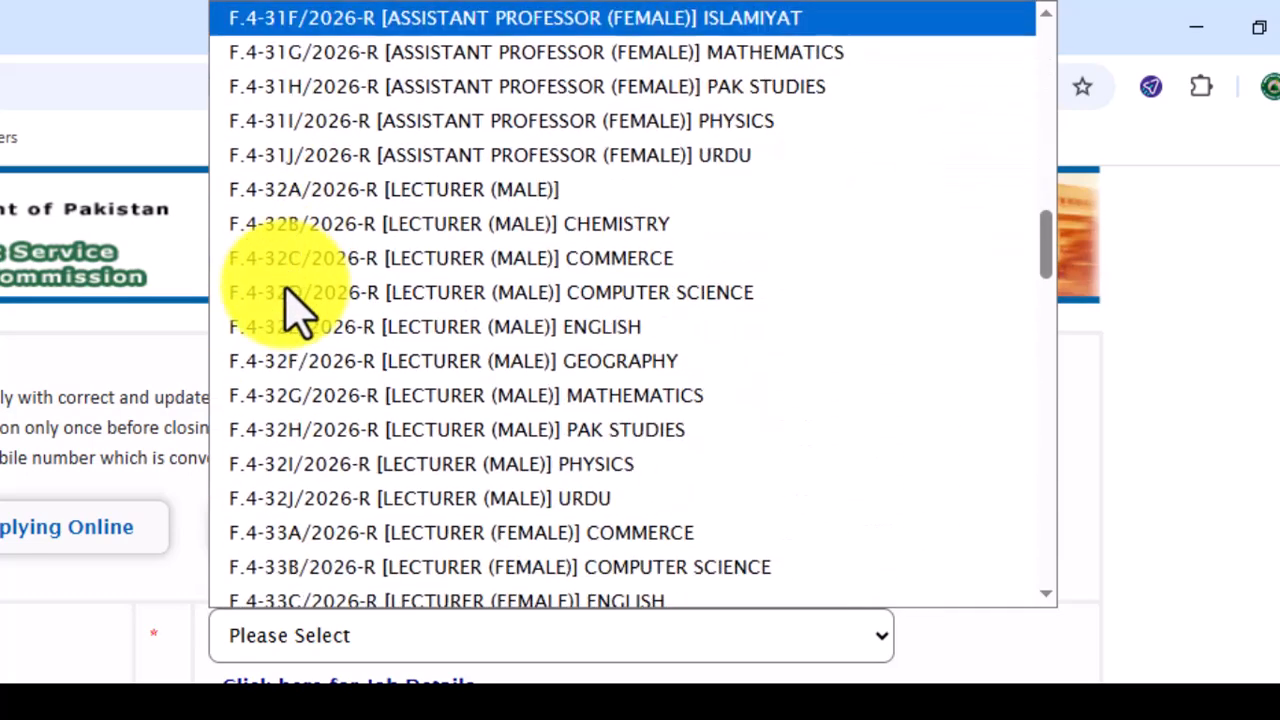
scroll(335, 425, down, 3)
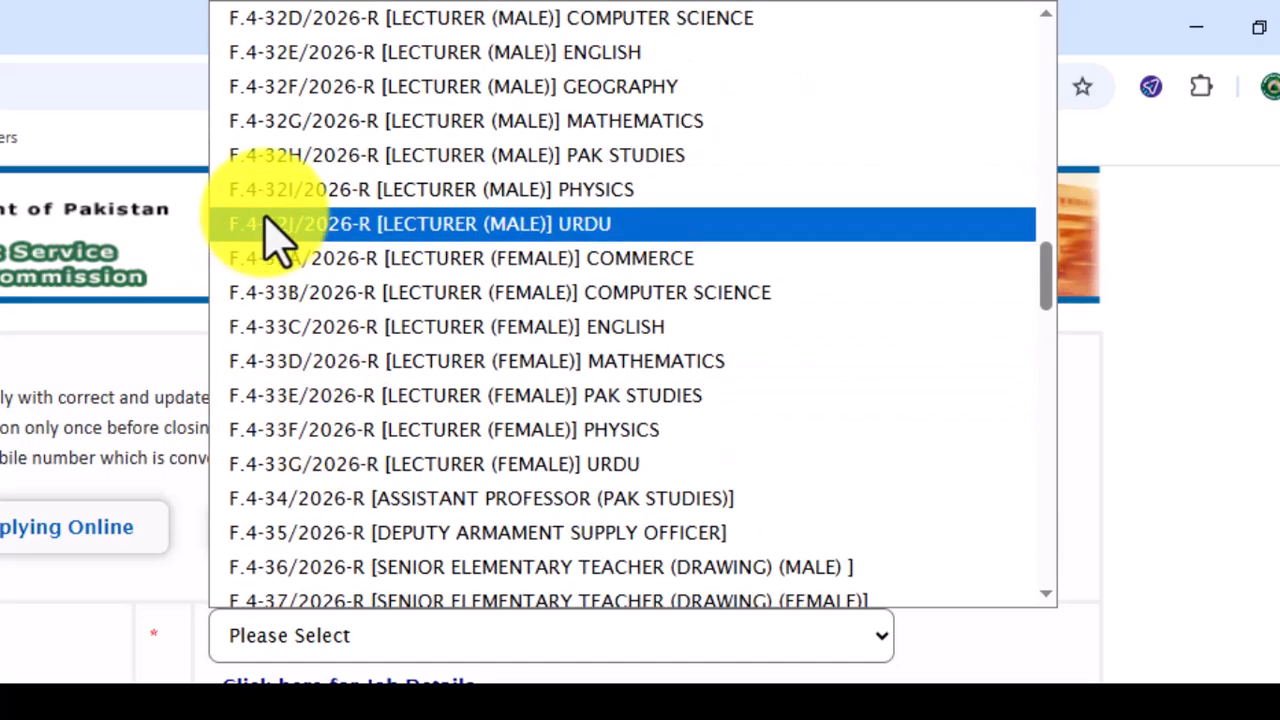
scroll(309, 451, down, 5)
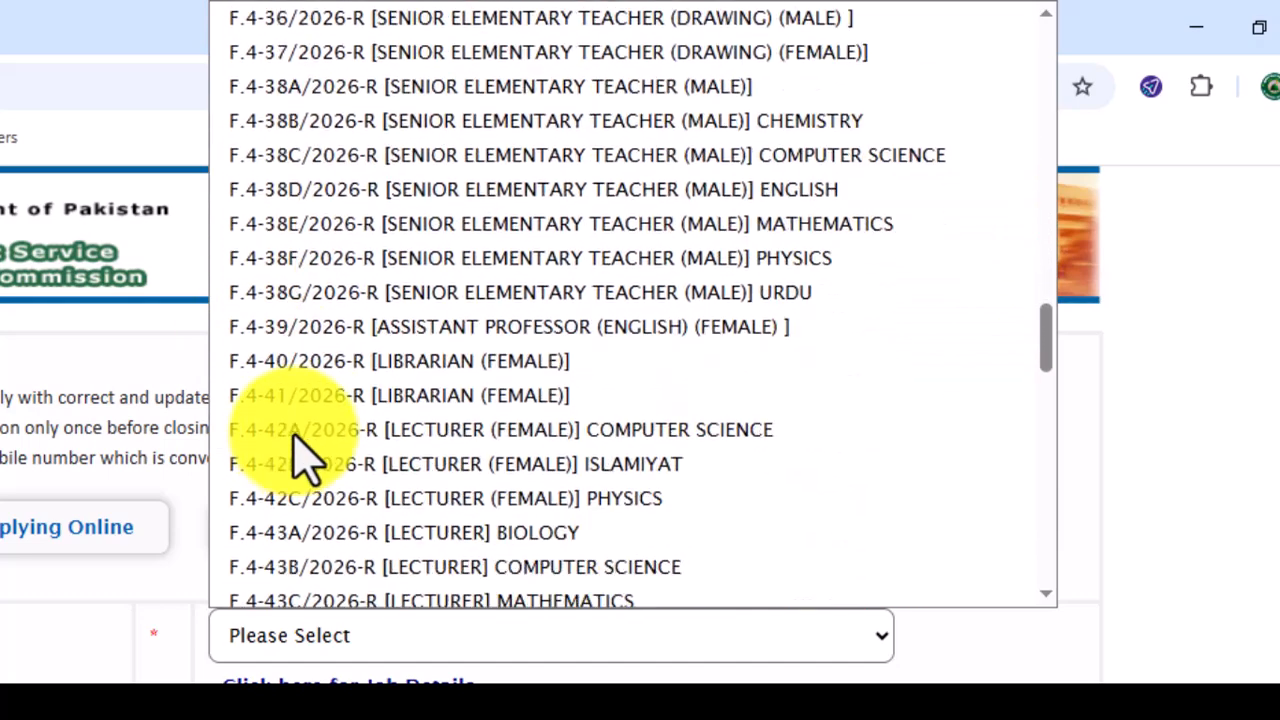
scroll(309, 458, down, 5)
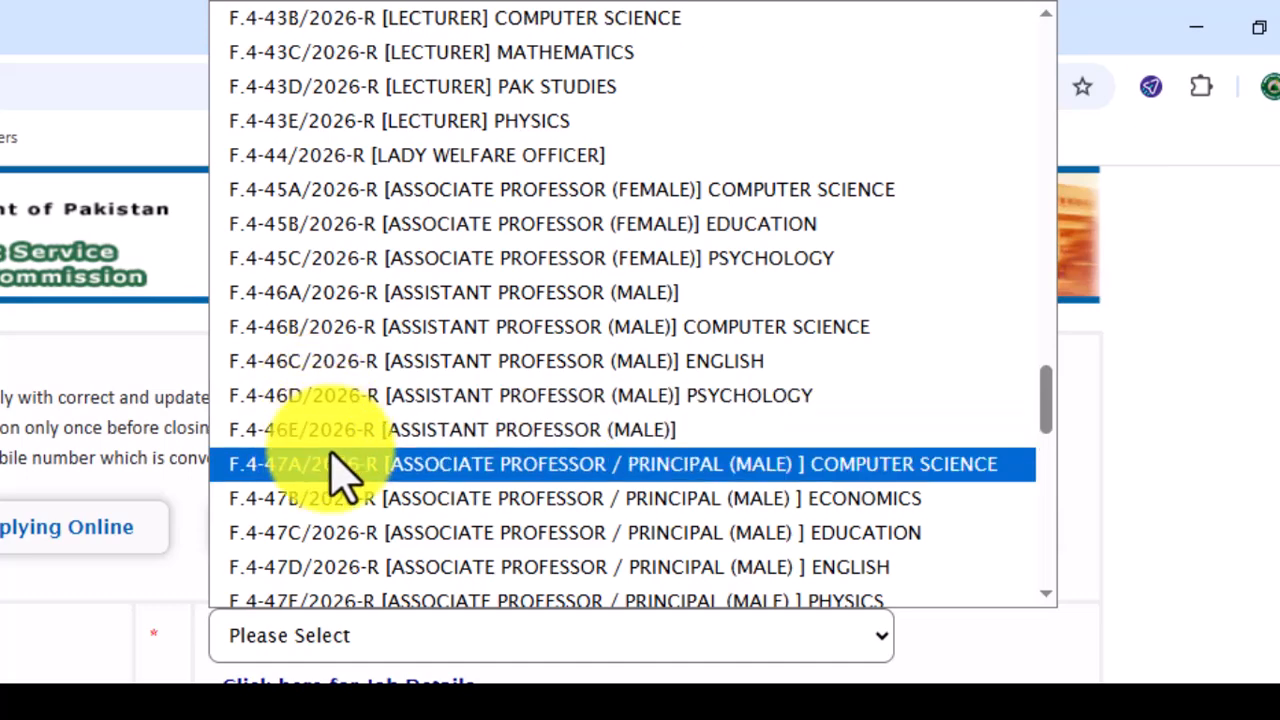
scroll(340, 475, down, 3)
scroll(360, 495, down, 3)
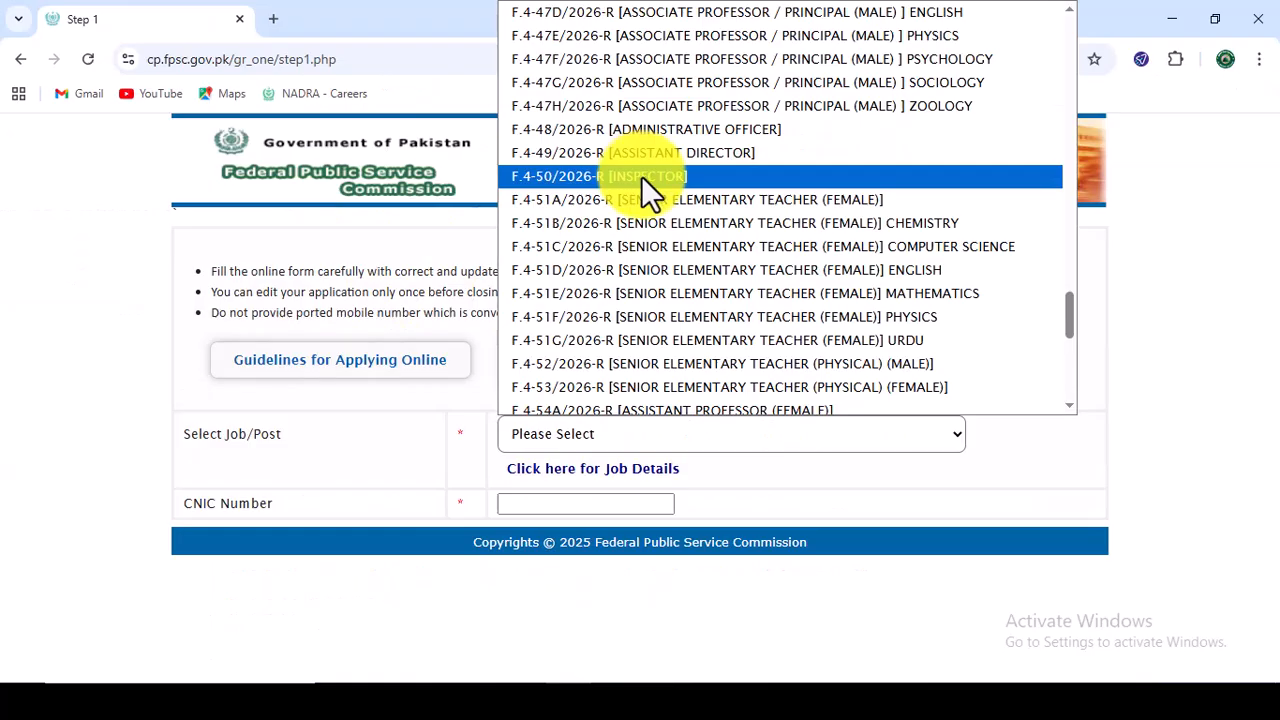
click(420, 258)
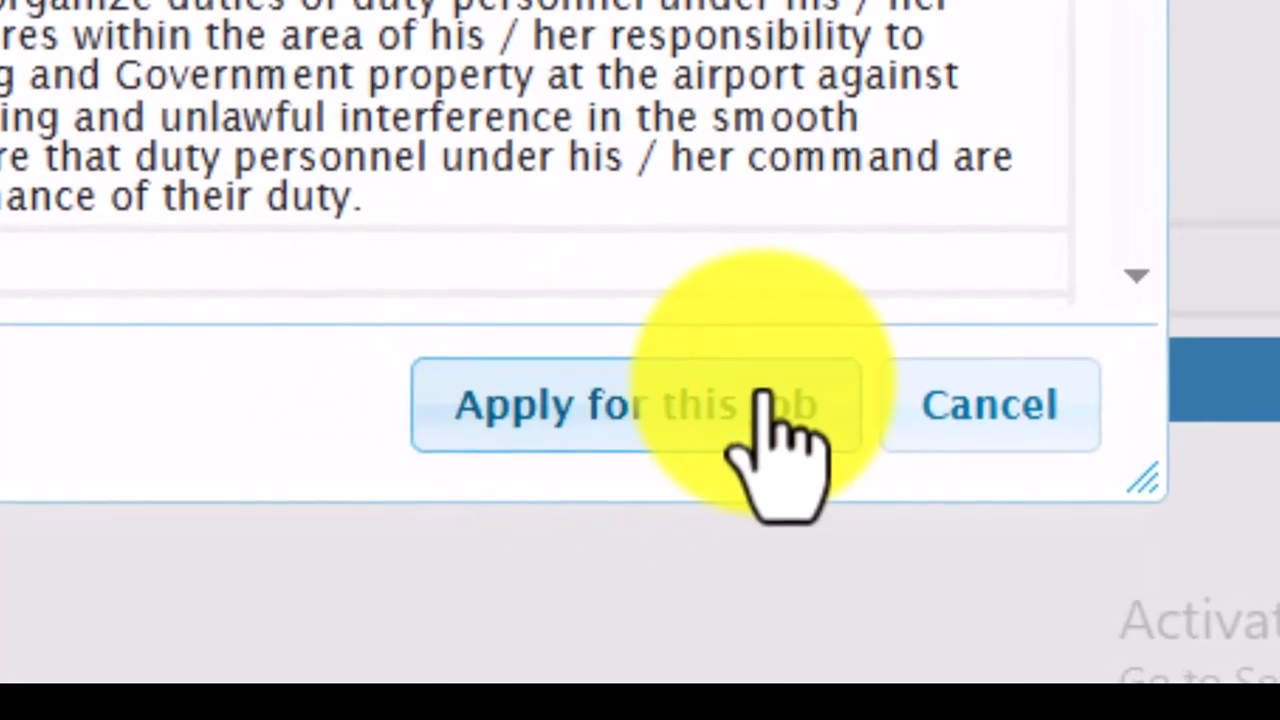
click(760, 415)
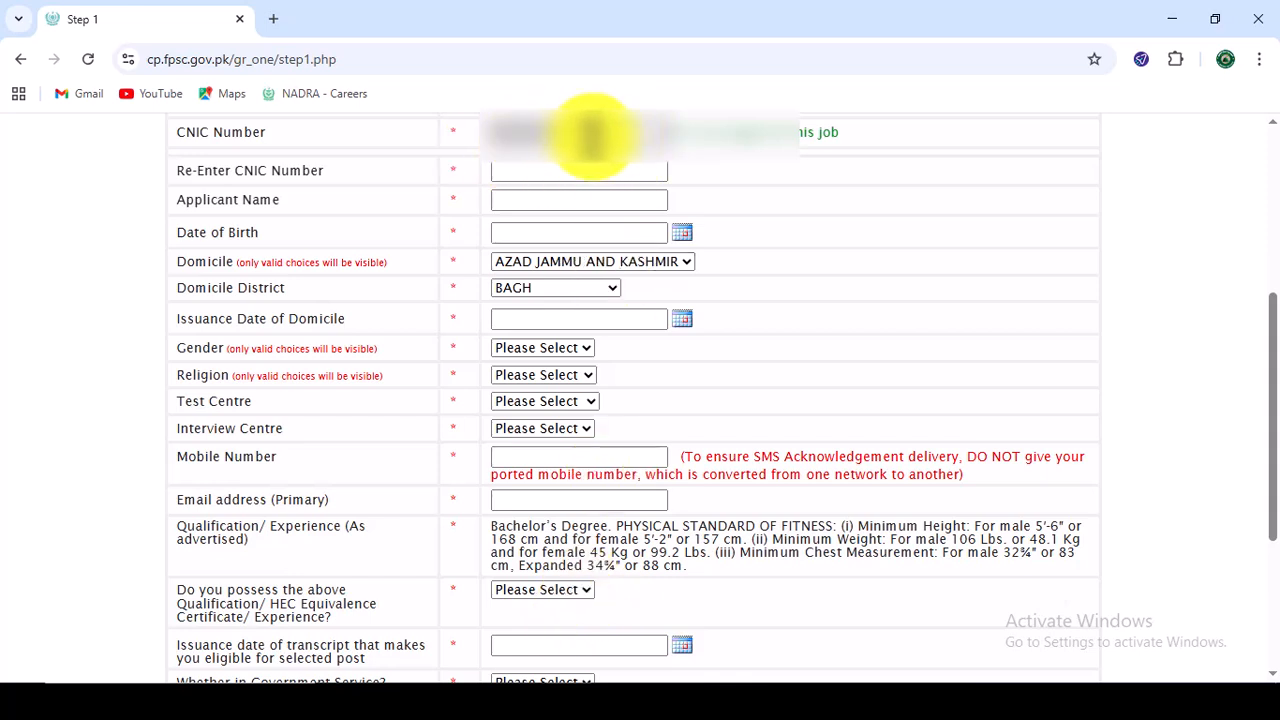
Fill in the applicant's date of birth using the calendar.
click(525, 200)
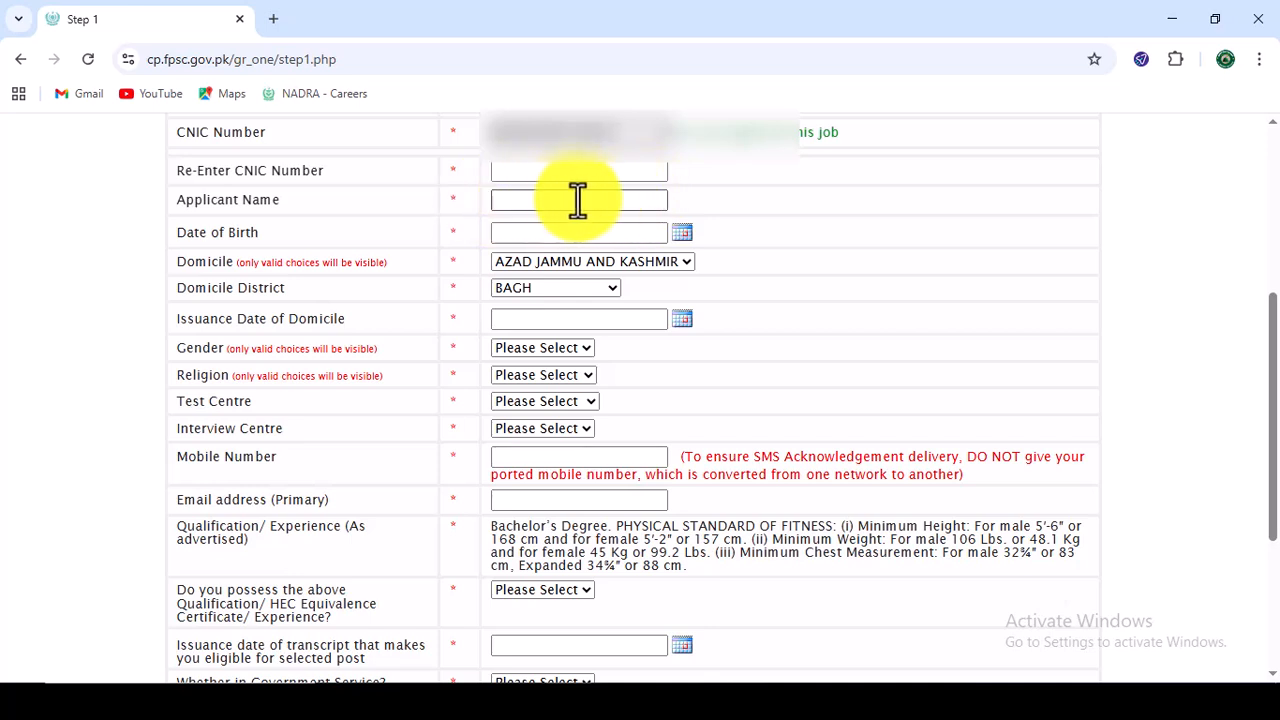
click(682, 233)
click(652, 260)
scroll(646, 428, up, 6)
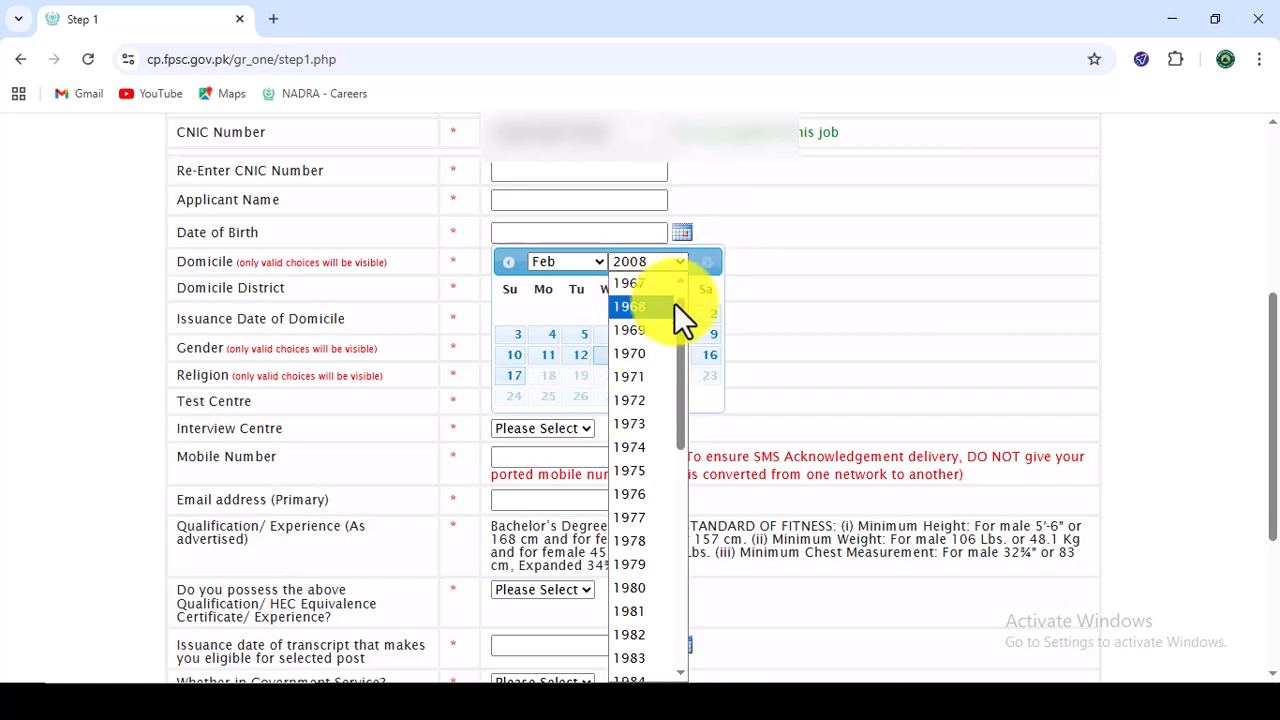
click(641, 377)
click(565, 262)
click(548, 326)
click(609, 313)
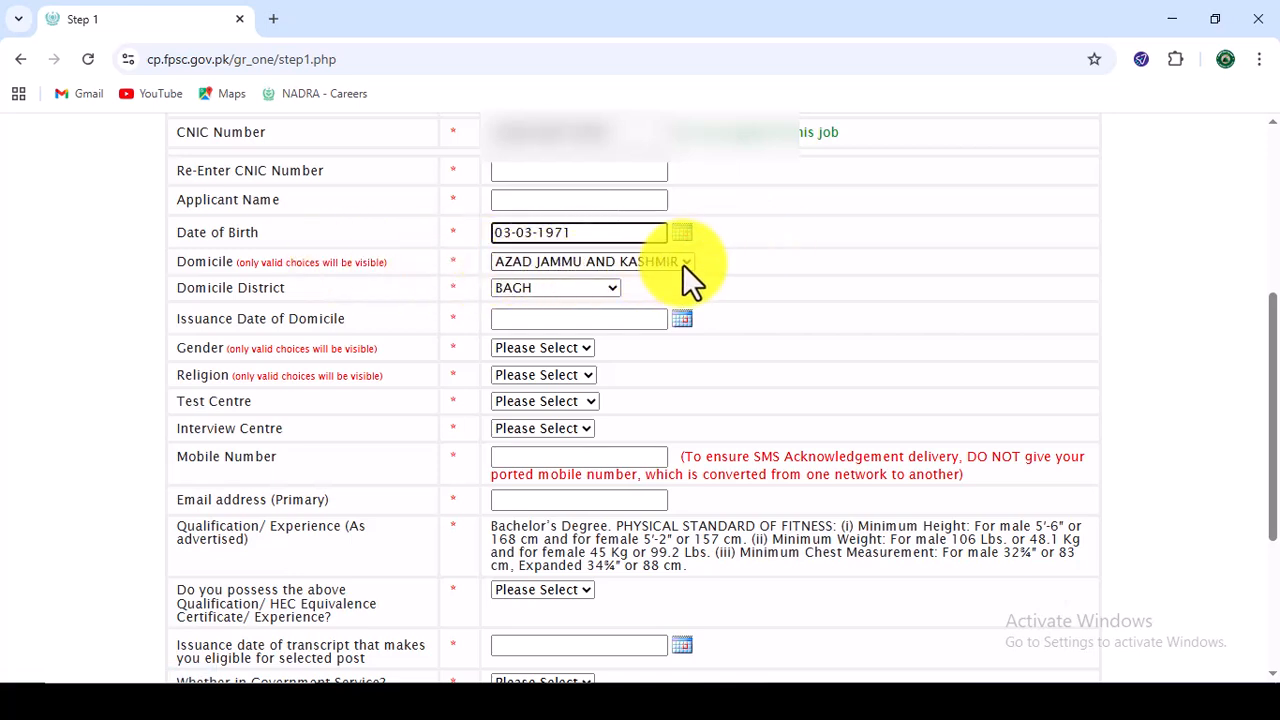
Set the domicile to PUNJAB and the domicile district to CHINIOT.
click(683, 262)
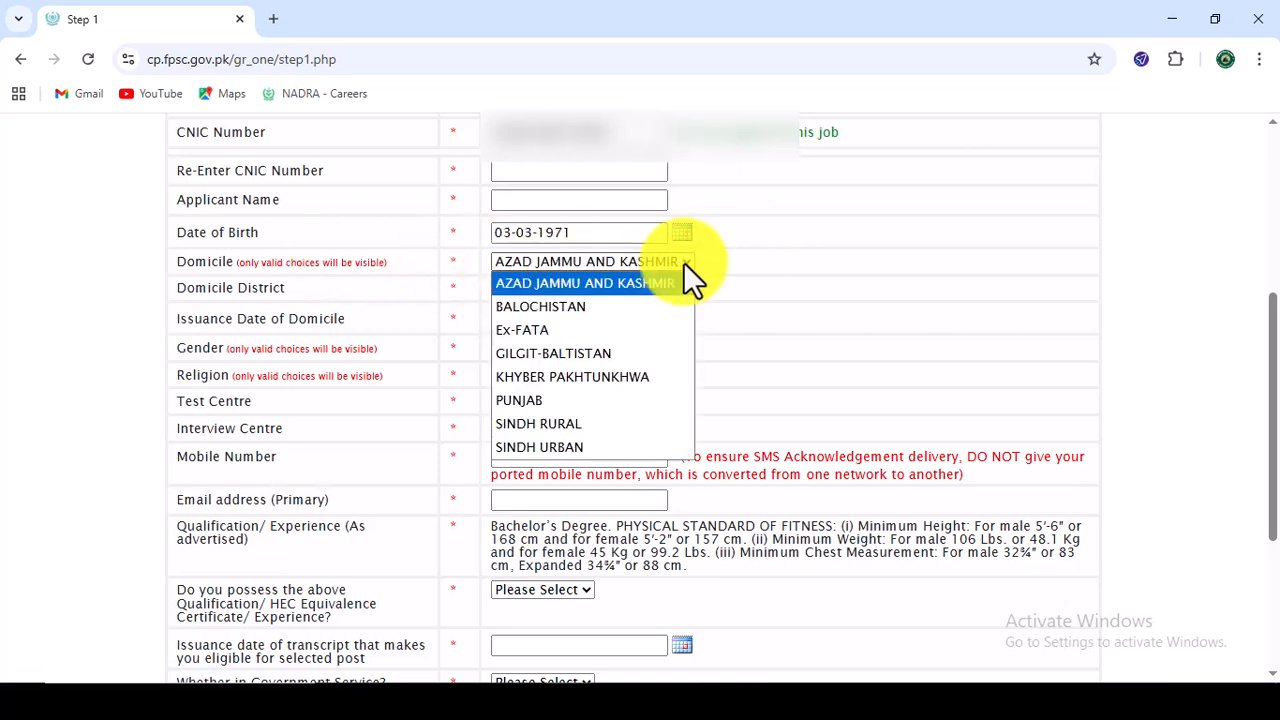
click(574, 400)
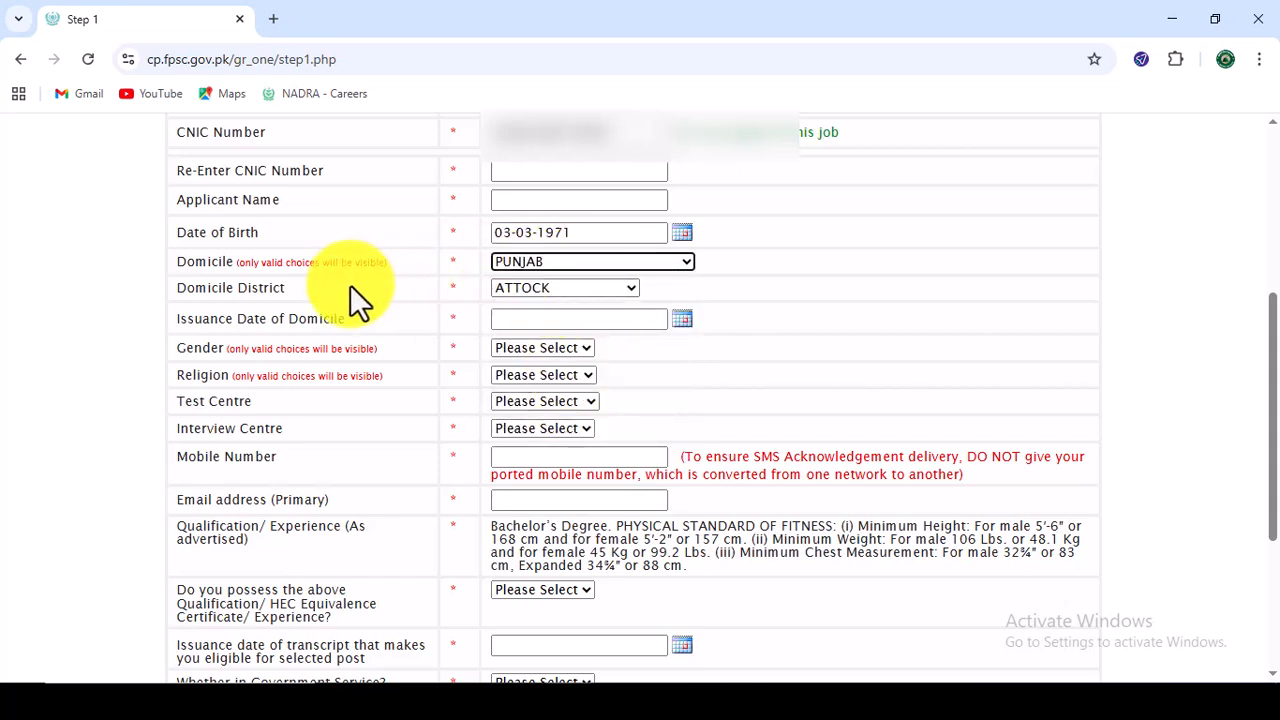
click(587, 289)
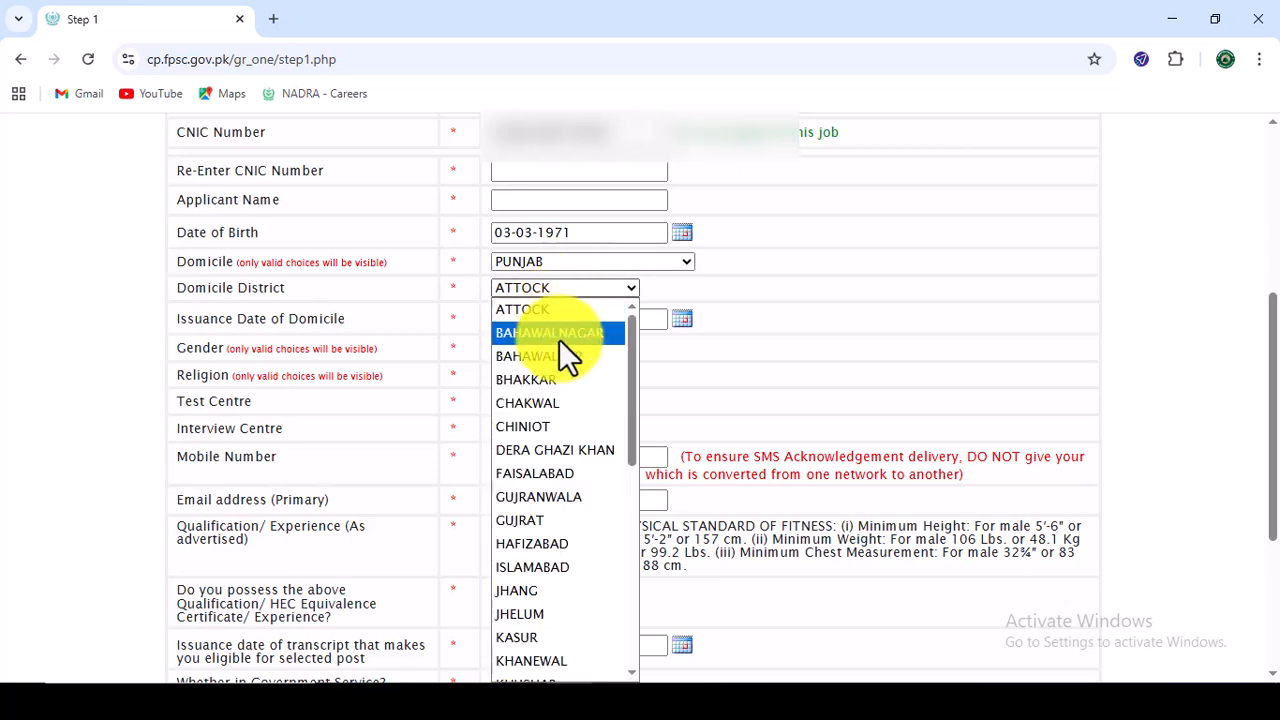
click(554, 426)
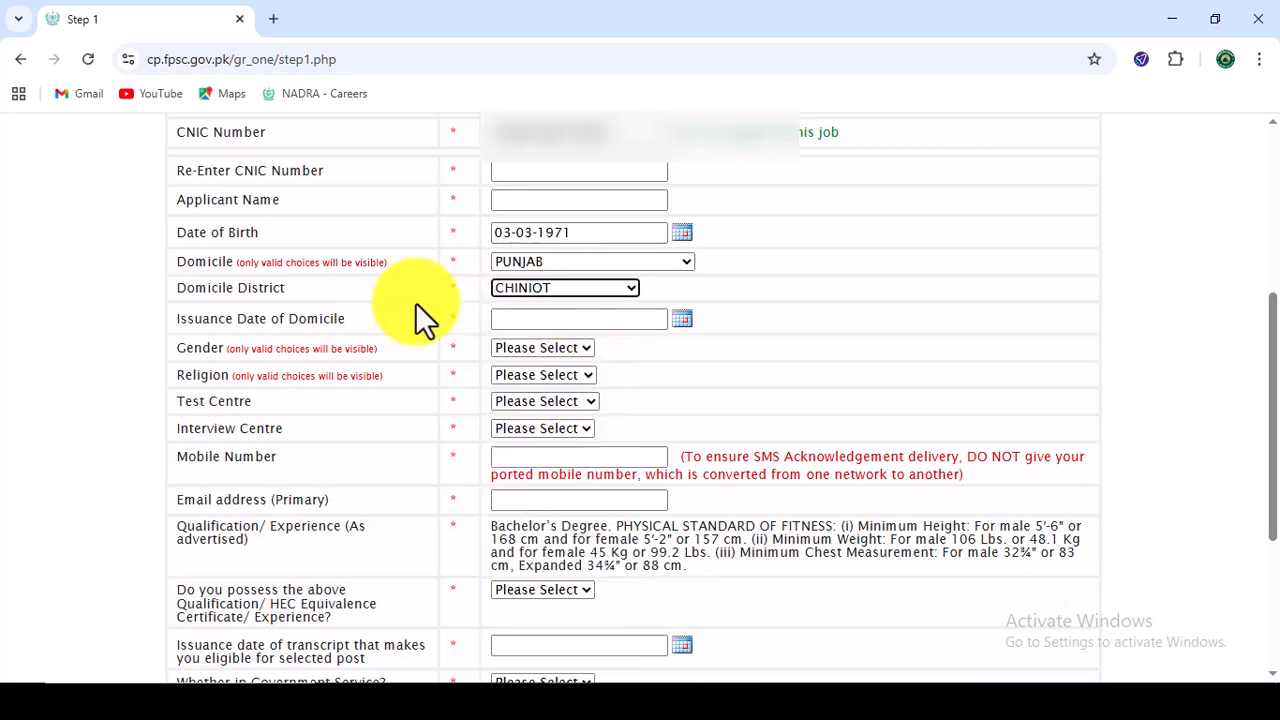
Set the issuance date of domicile to 12-03-2024 using the calendar.
click(682, 322)
click(648, 348)
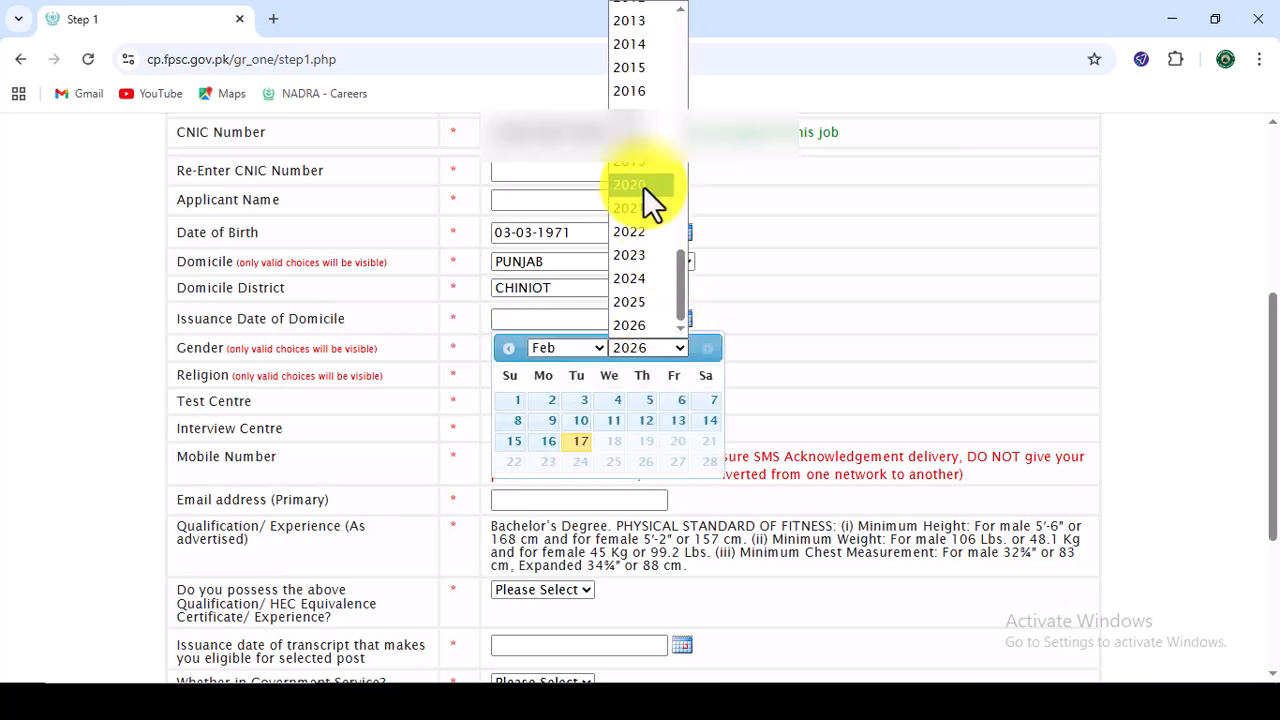
click(640, 284)
click(563, 348)
click(572, 410)
click(578, 441)
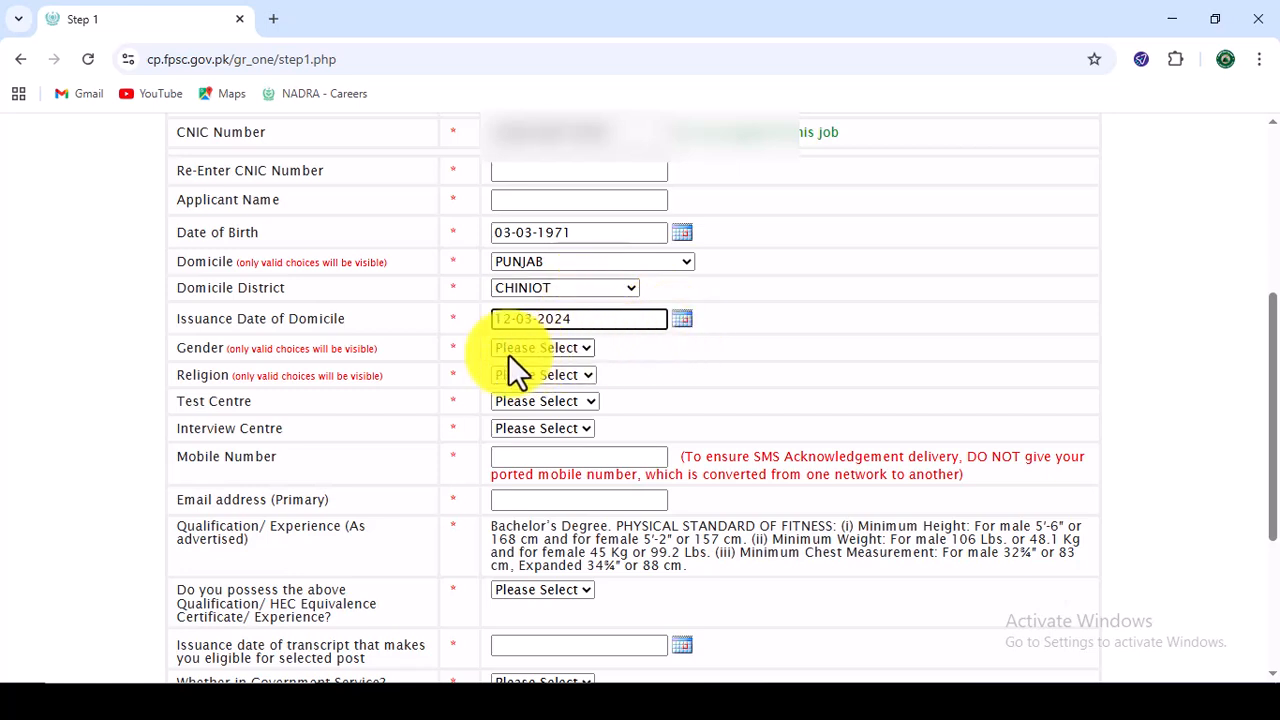
Set the applicant's gender to MALE and religion to MUSLIM.
click(580, 350)
click(539, 392)
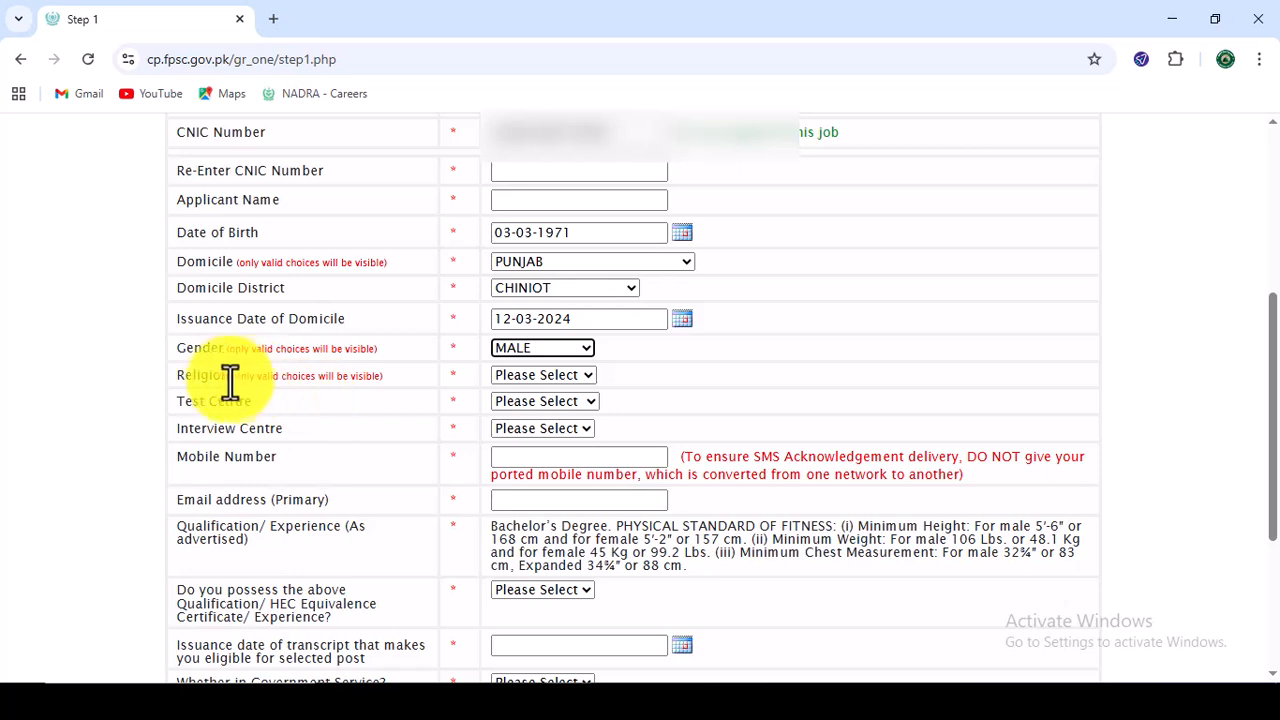
click(530, 376)
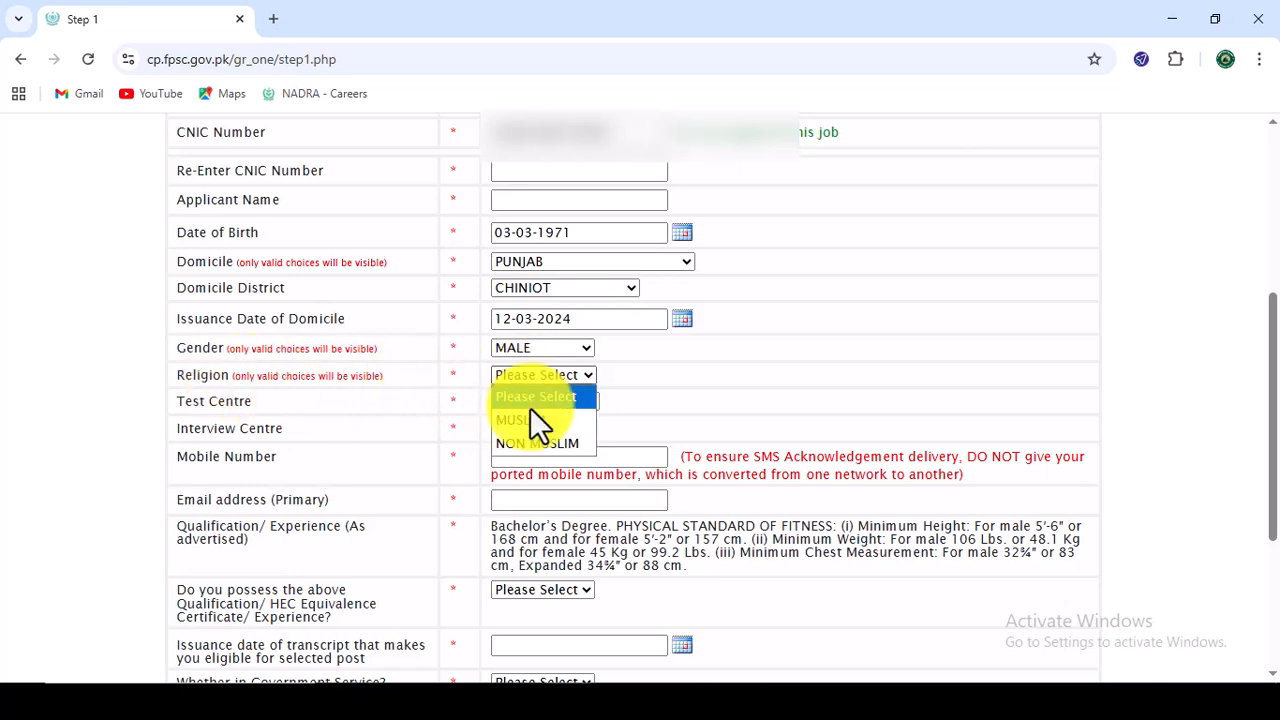
click(528, 420)
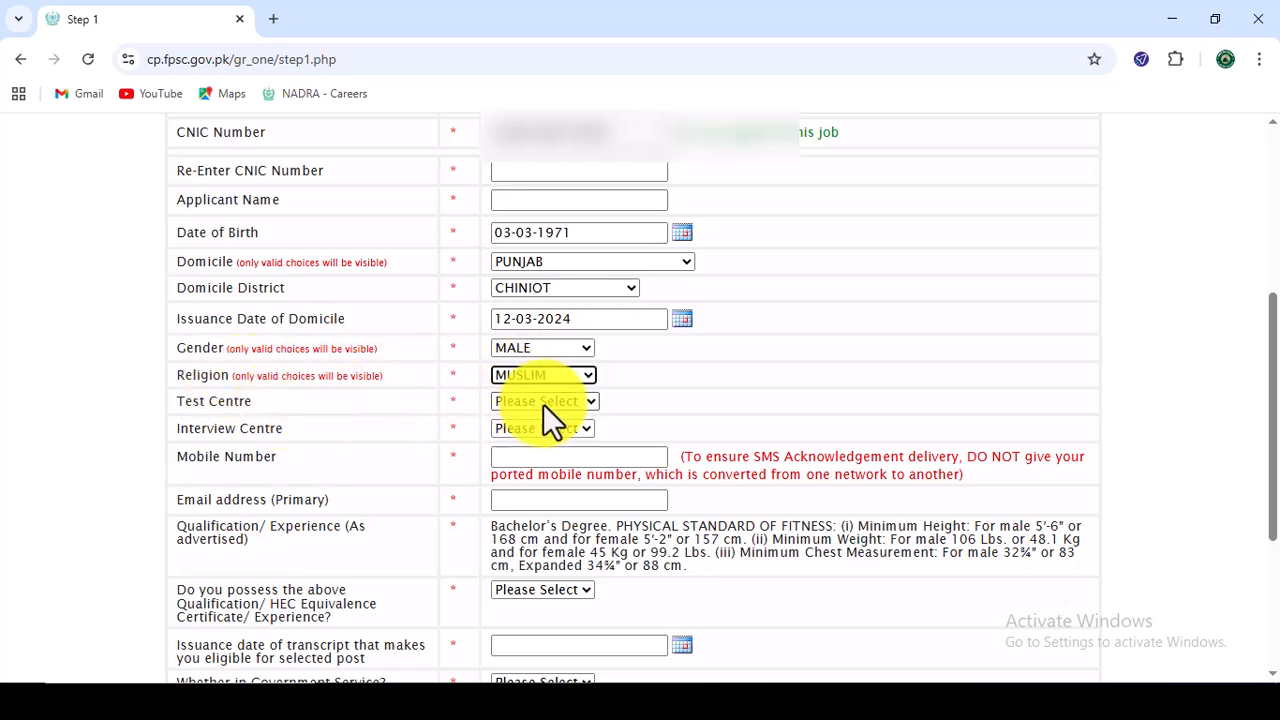
Choose LAHORE as both the test centre and the interview centre.
click(543, 402)
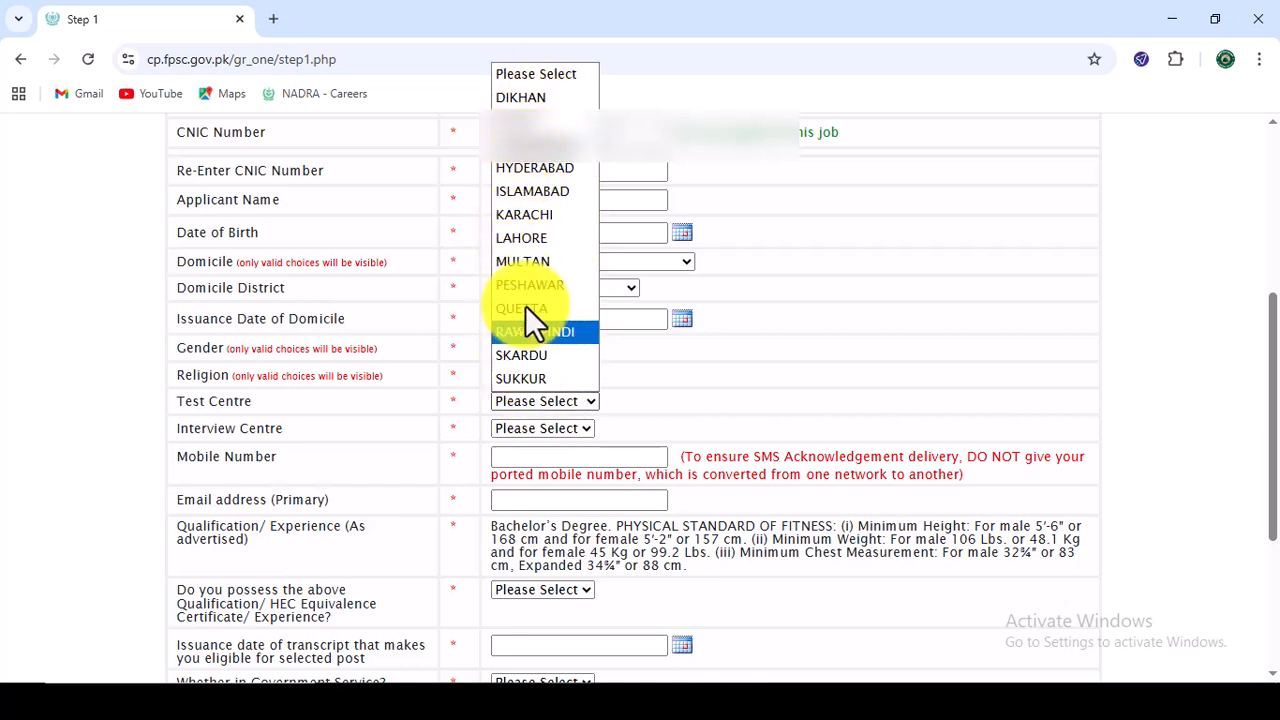
click(526, 238)
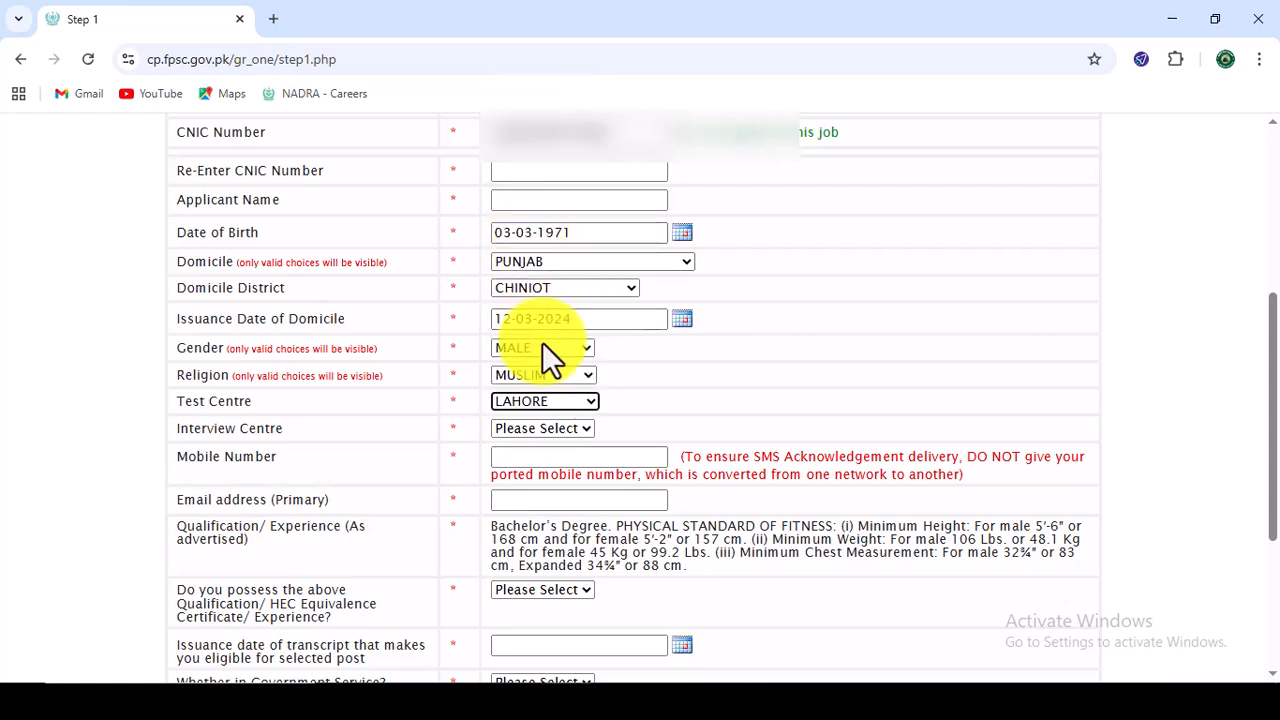
click(556, 428)
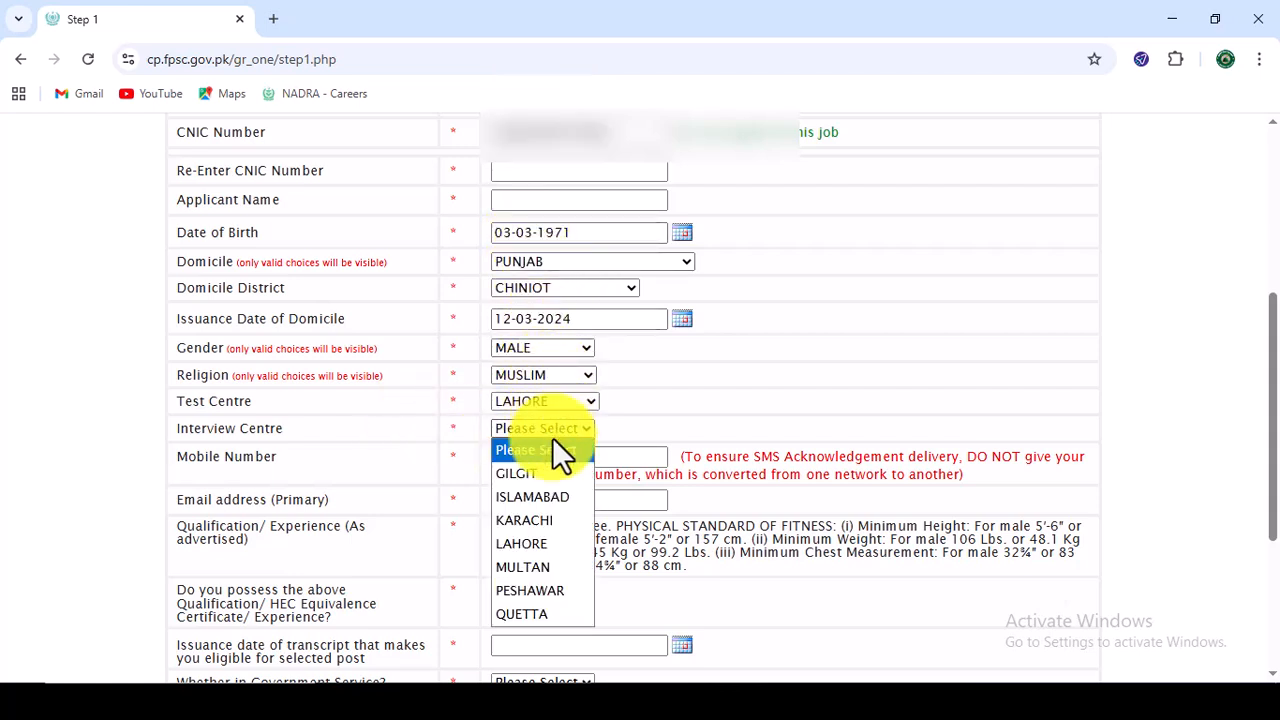
click(541, 543)
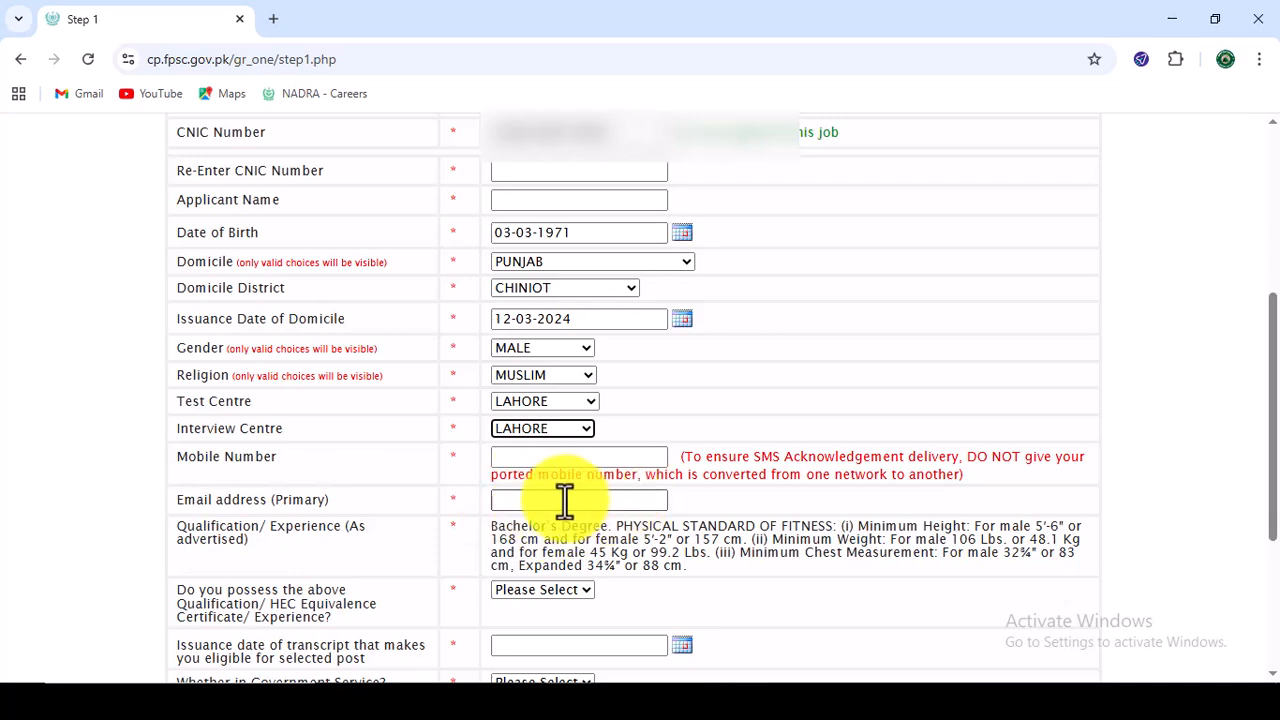
Answer Yes to possessing the advertised qualification, HEC equivalence certificate or experience.
scroll(565, 500, down, 3)
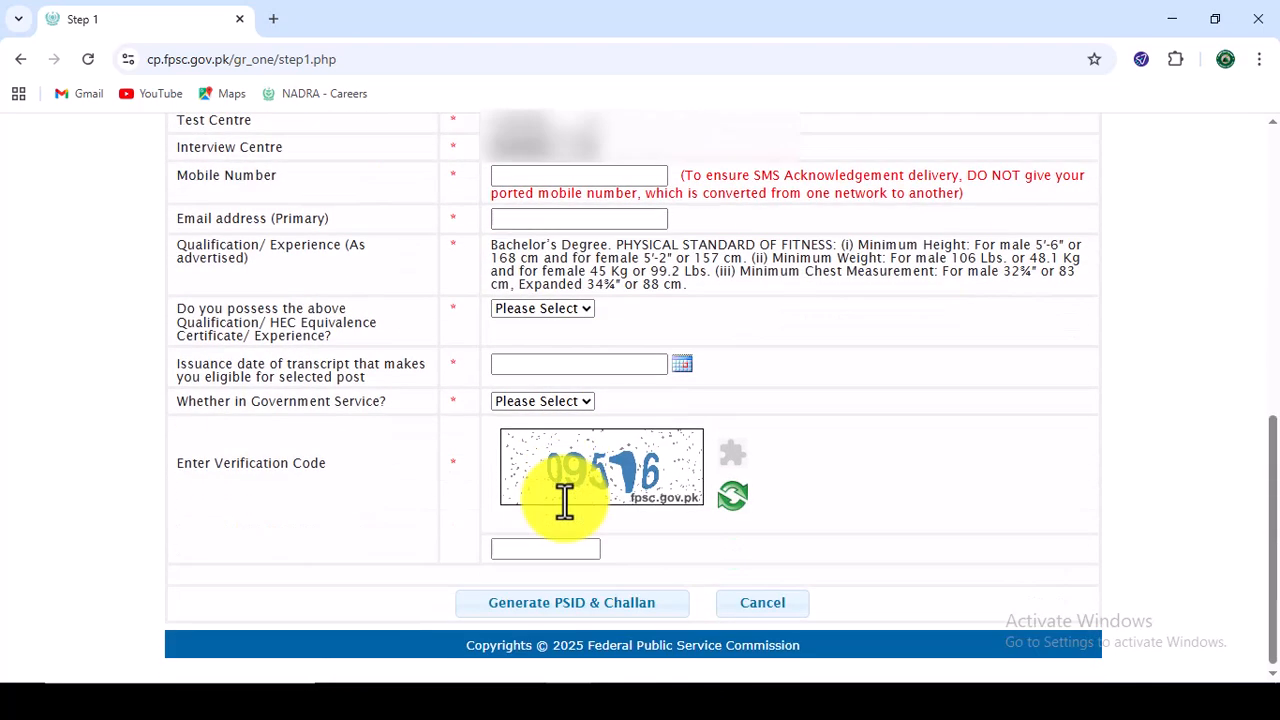
click(543, 305)
click(538, 323)
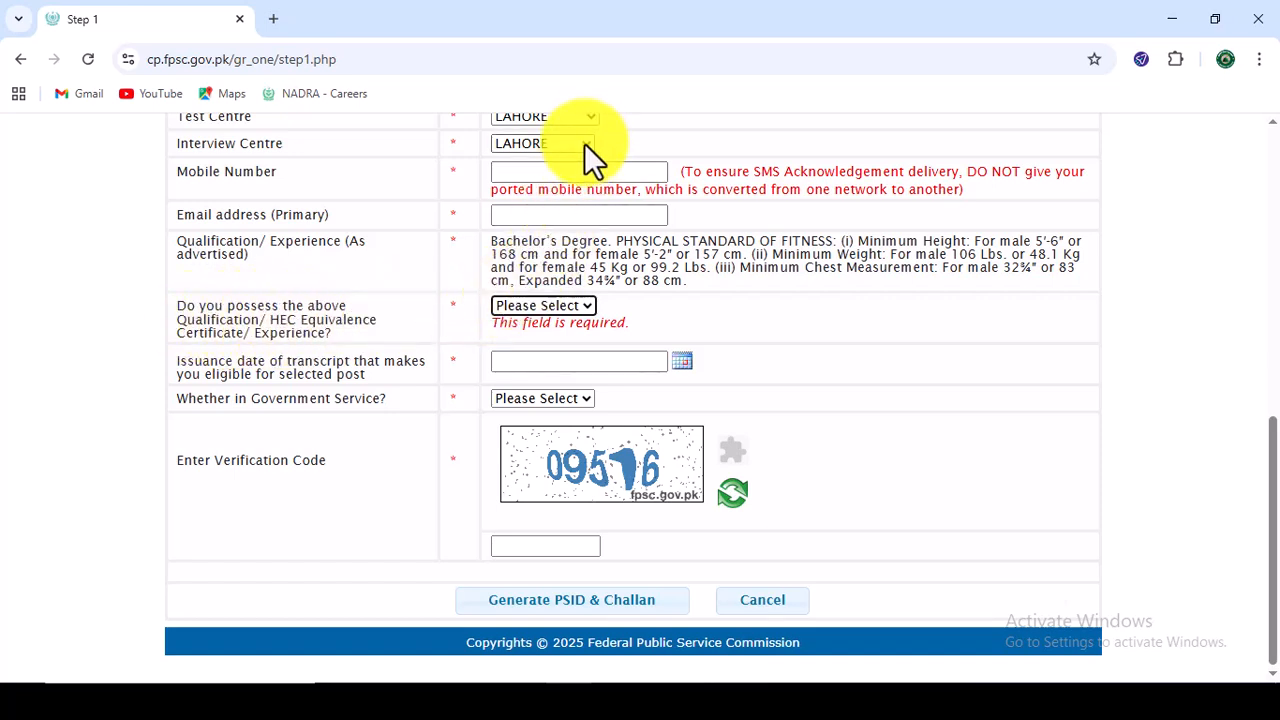
click(565, 305)
click(545, 355)
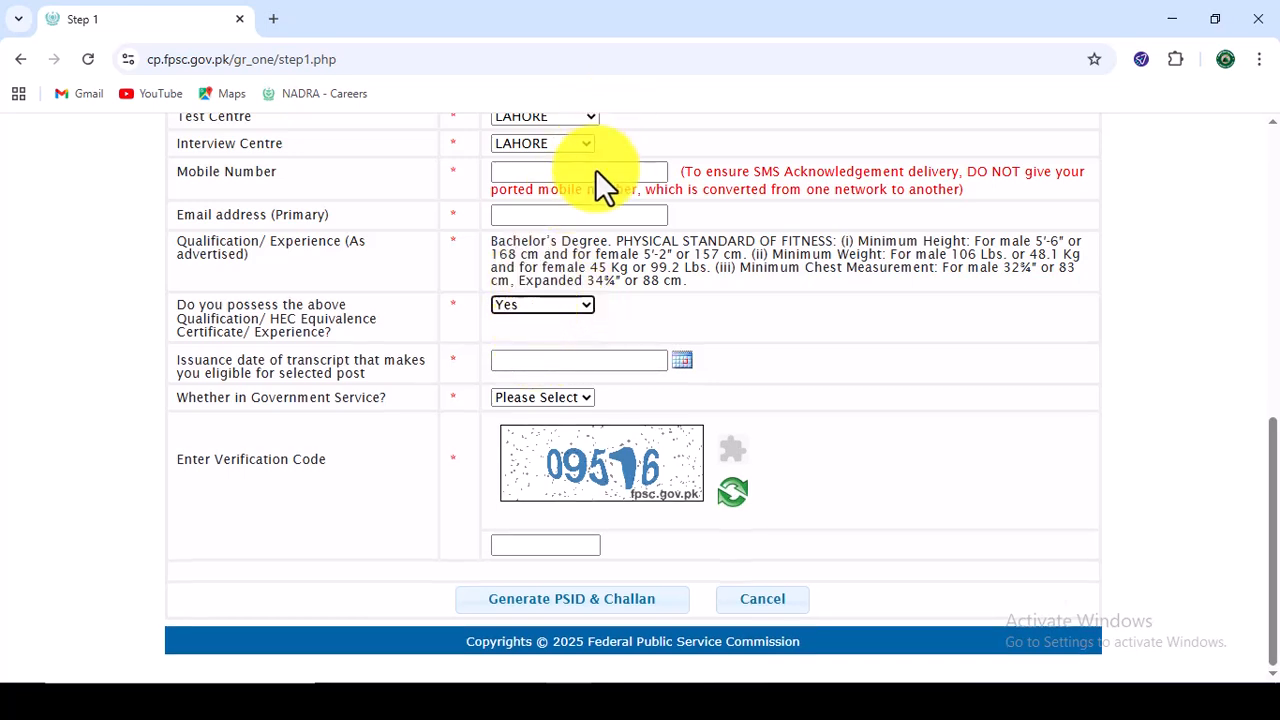
click(527, 311)
click(521, 343)
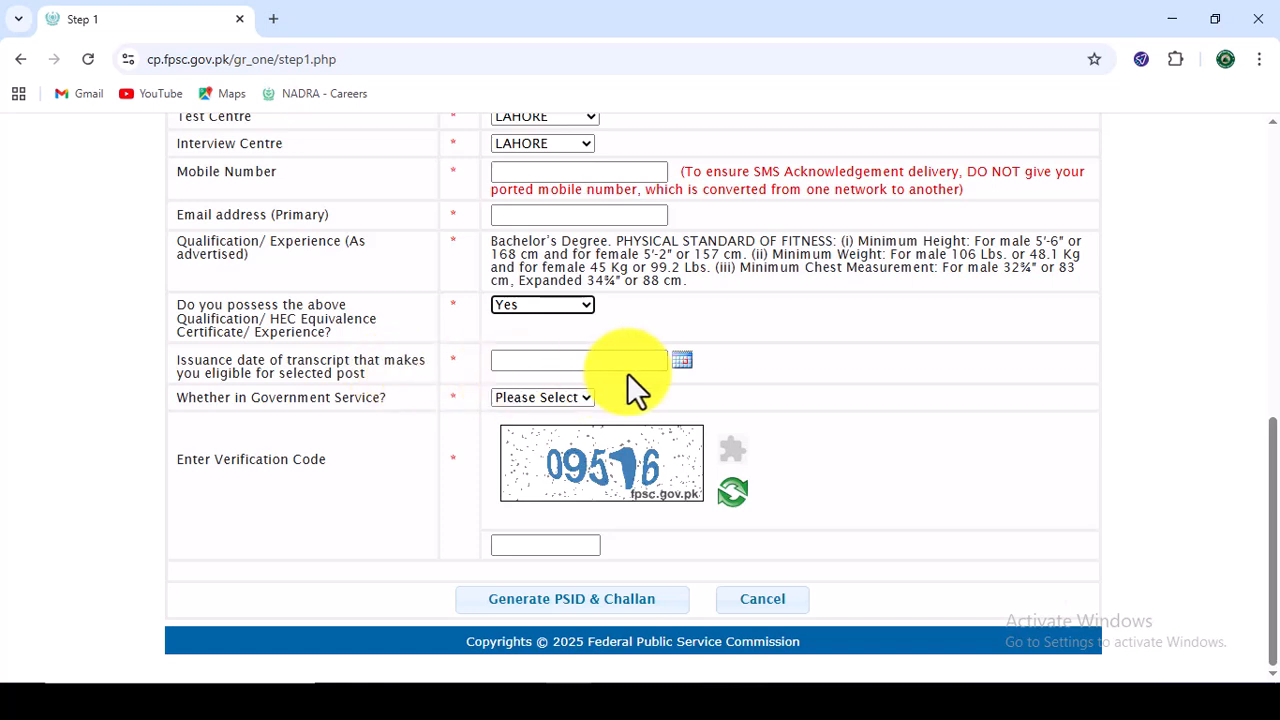
click(670, 363)
click(683, 389)
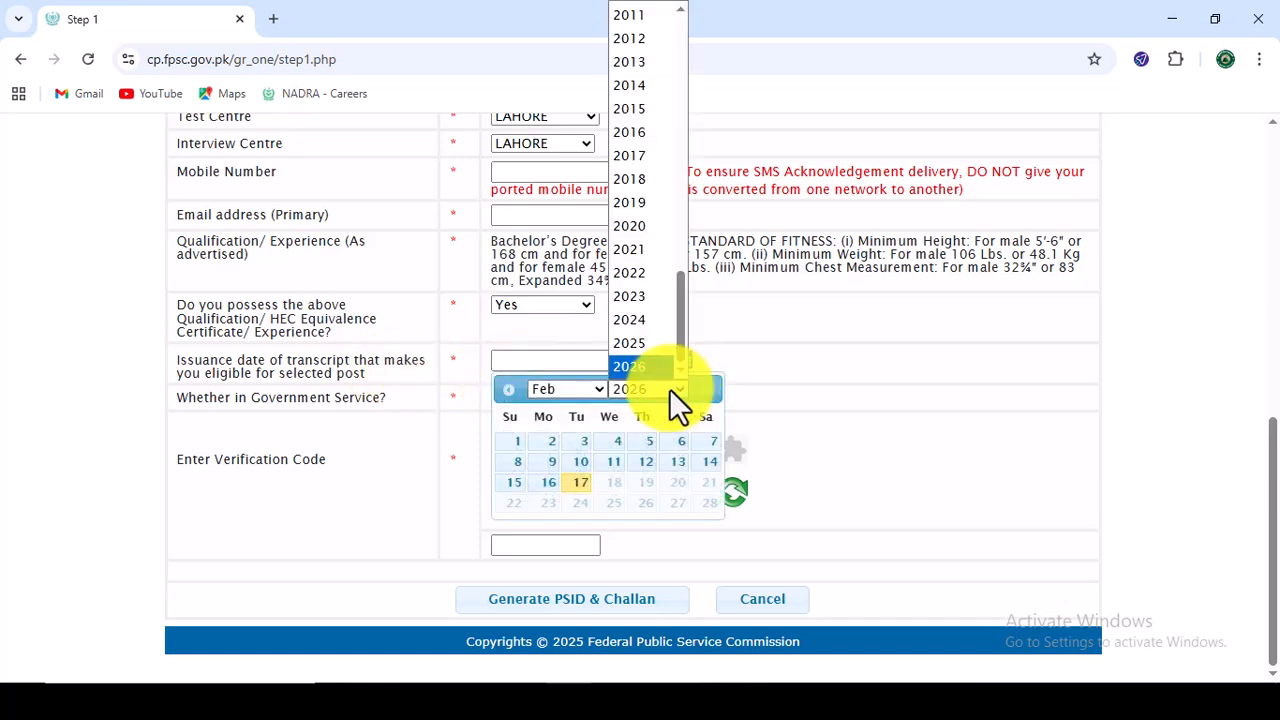
click(745, 335)
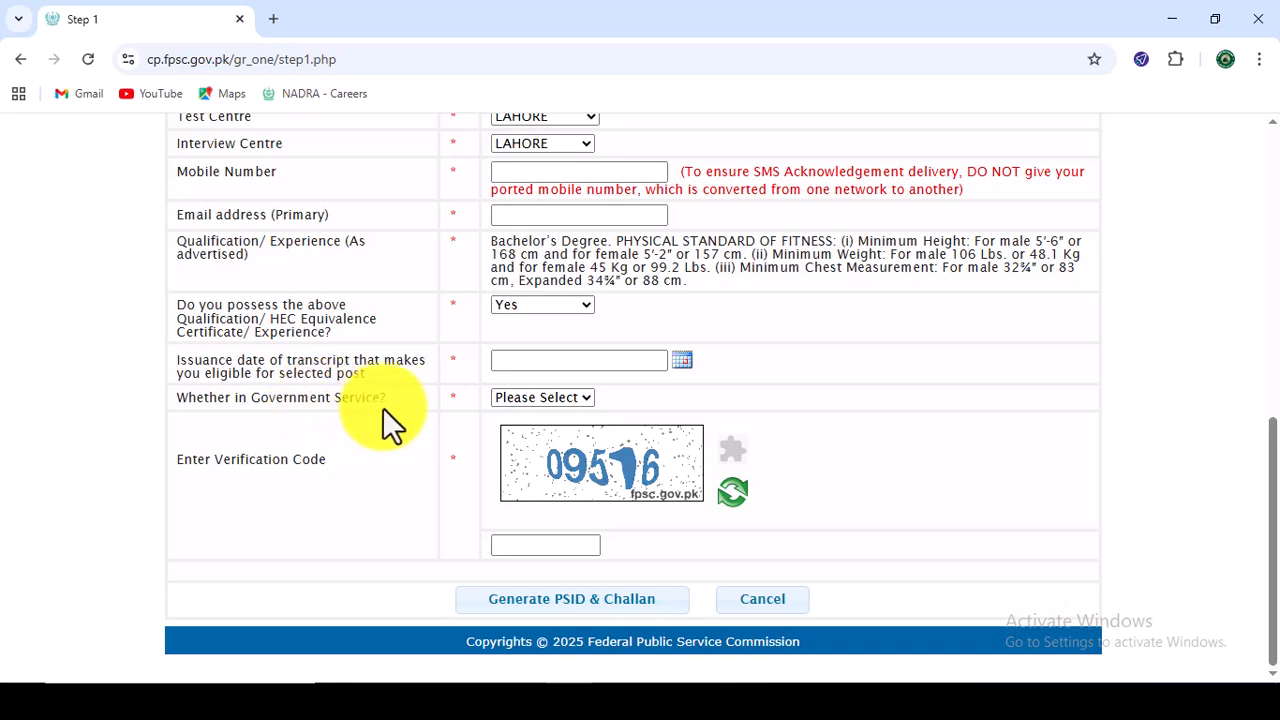
Answer No to whether the applicant is in Government Service.
click(568, 395)
click(536, 438)
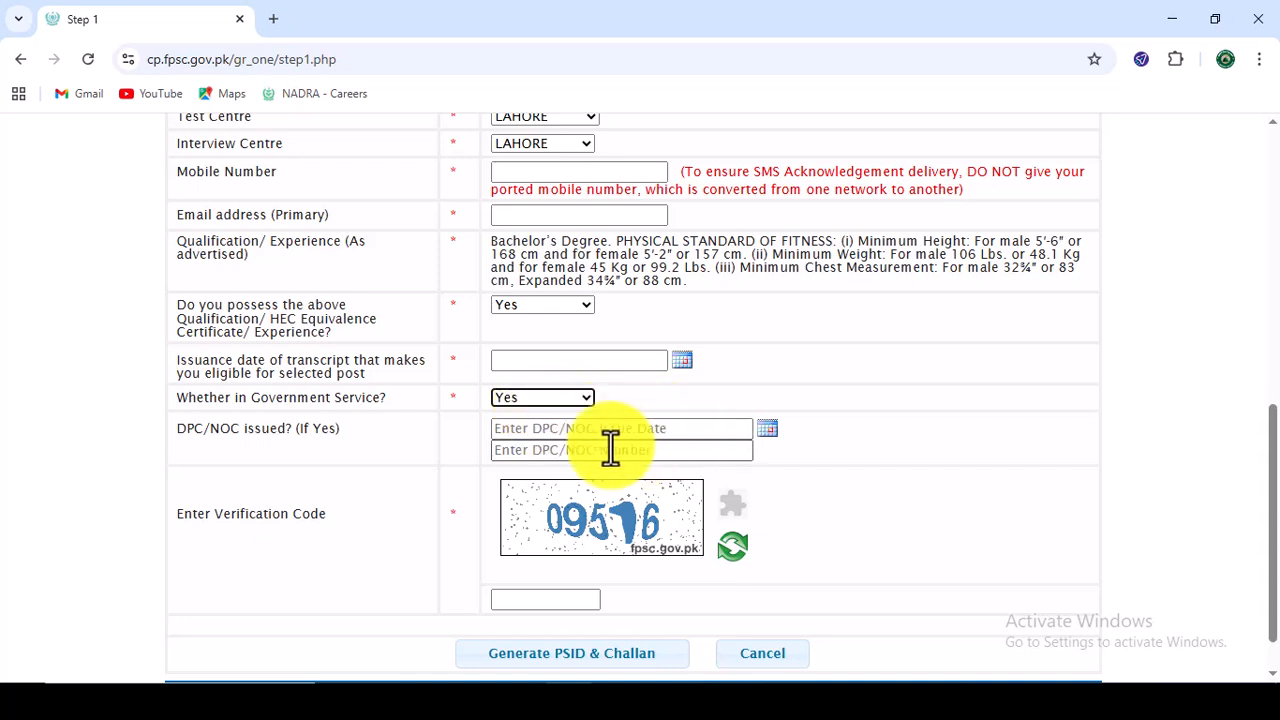
click(542, 398)
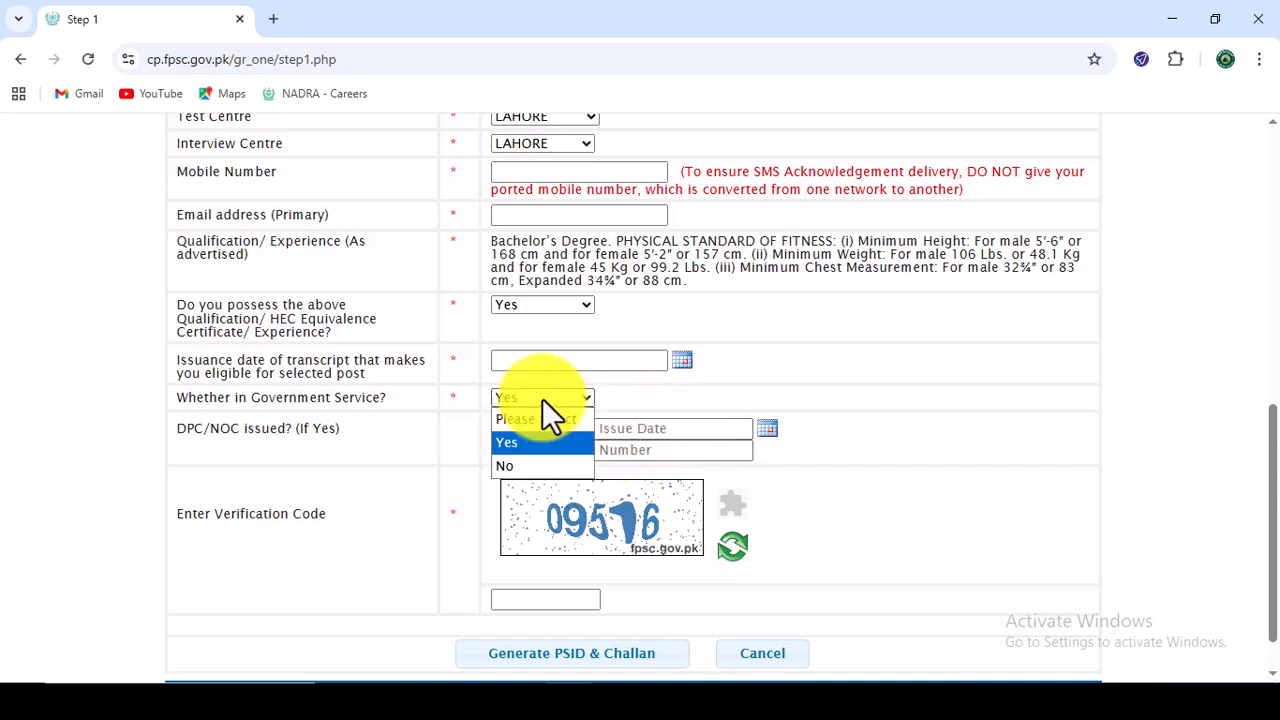
click(521, 463)
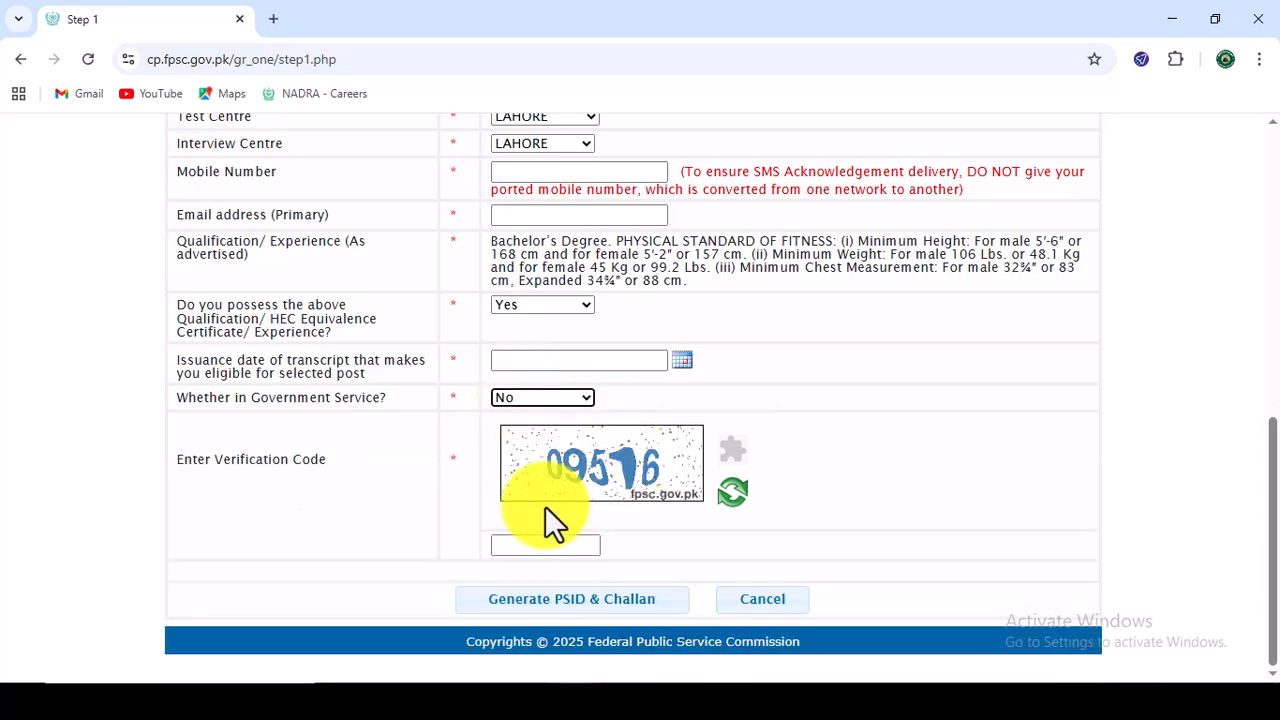
Load a new verification image, enter the verification code and generate the PSID and challan.
click(515, 543)
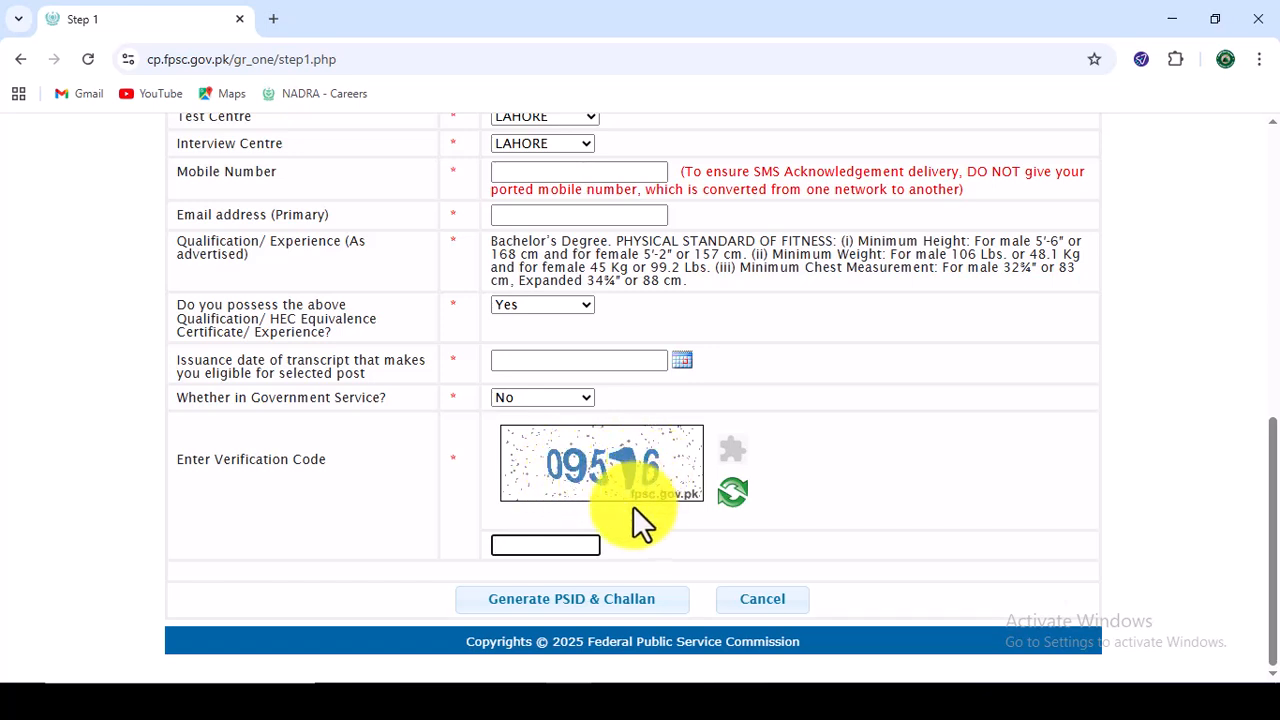
click(732, 494)
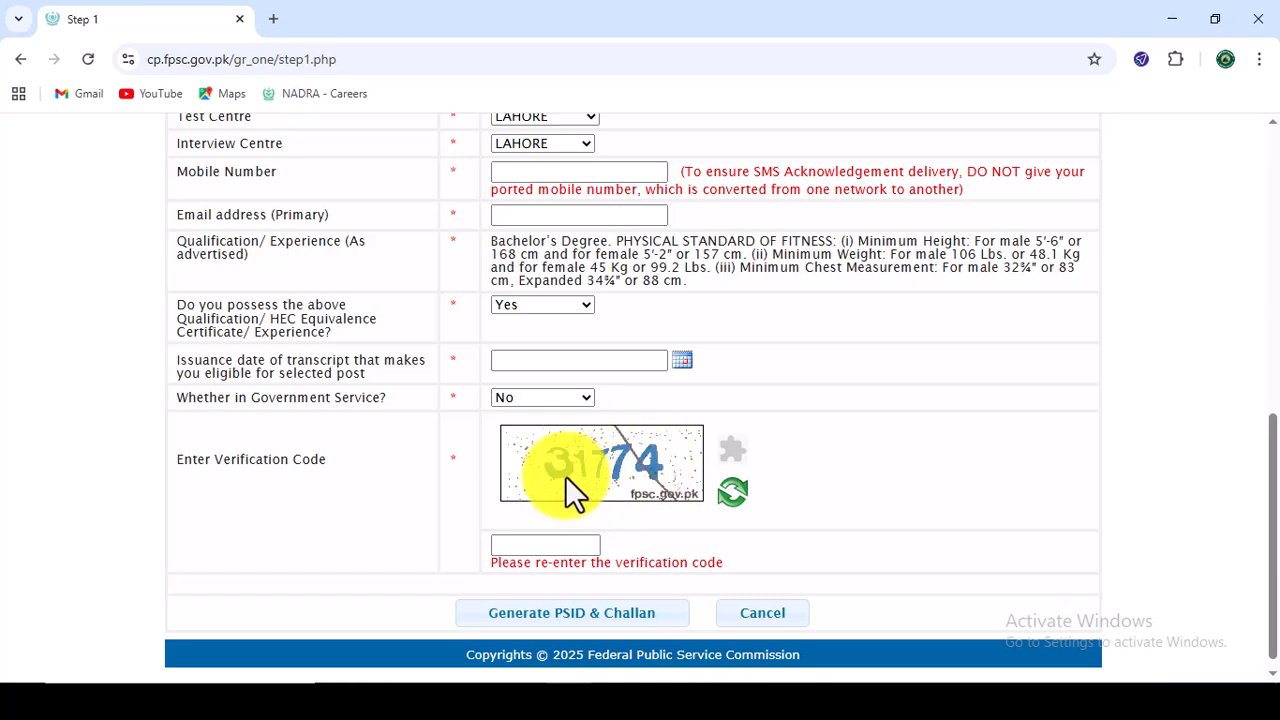
click(557, 545)
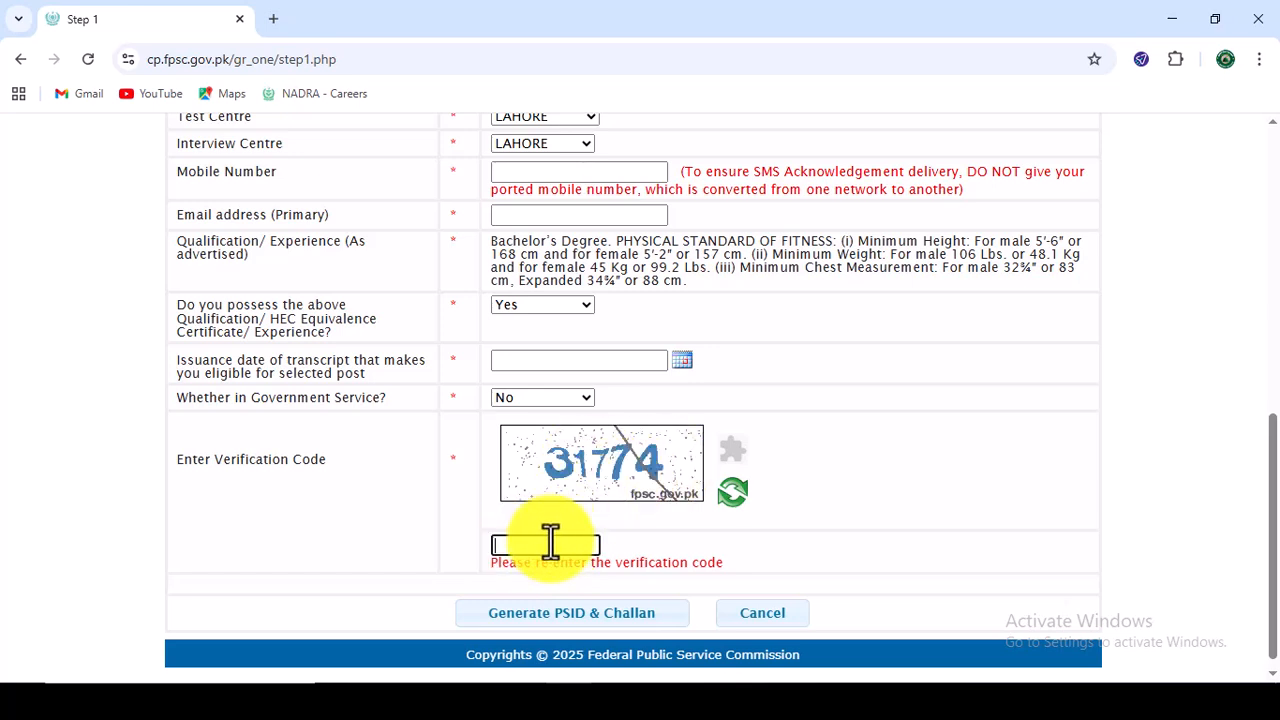
click(620, 628)
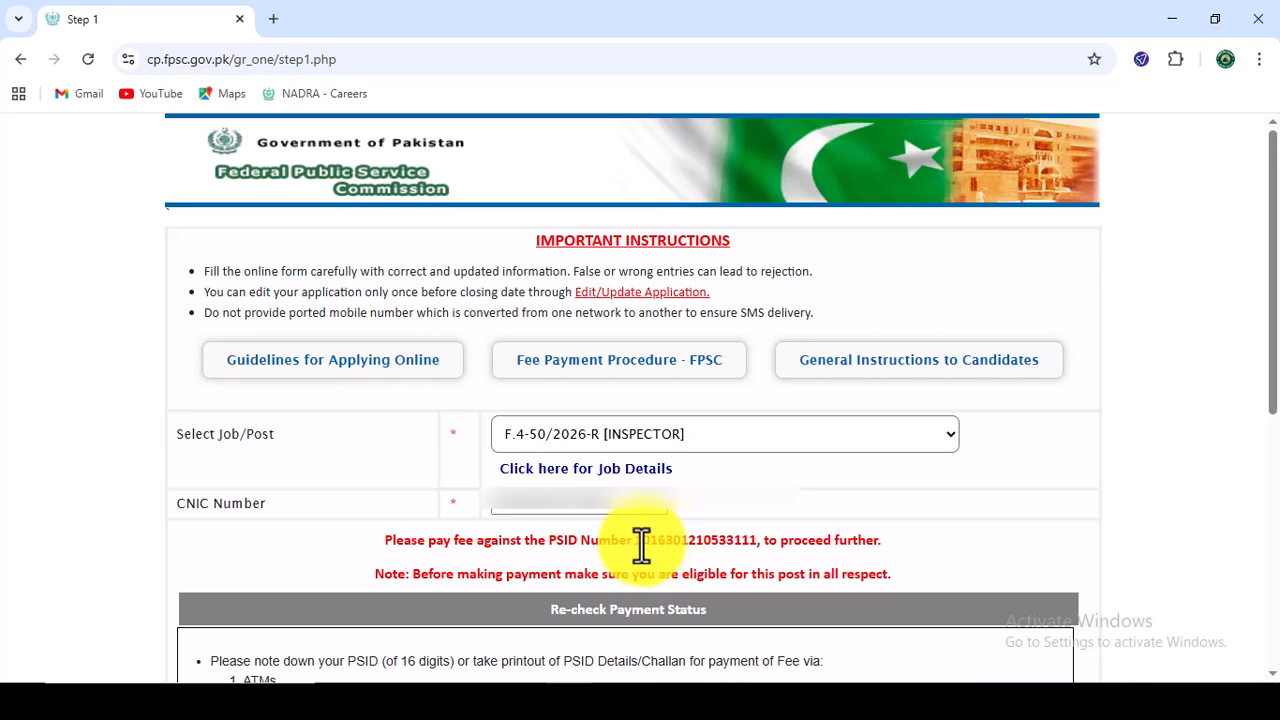
Highlight the PSID number in the fee payment notice to read it.
drag(634, 543, 755, 545)
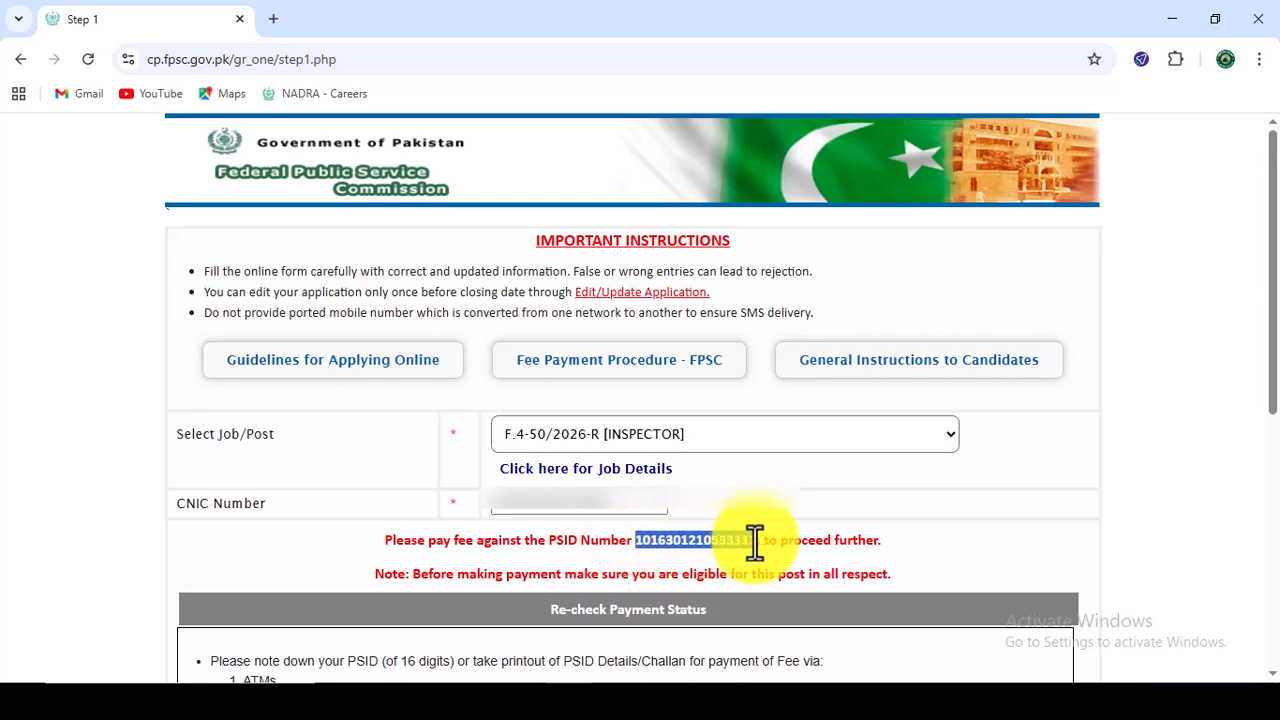
click(740, 517)
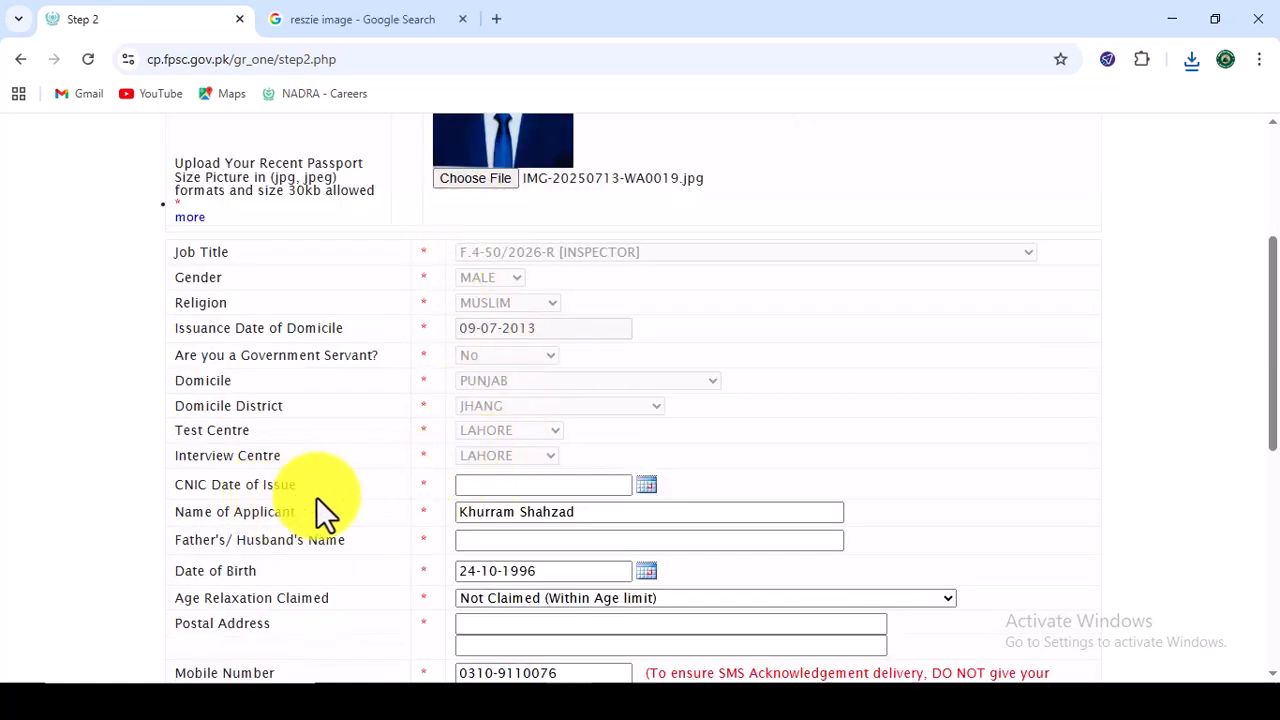
Examine the CNIC issue date calendar and the available options for age relaxation and claimed disability.
click(645, 487)
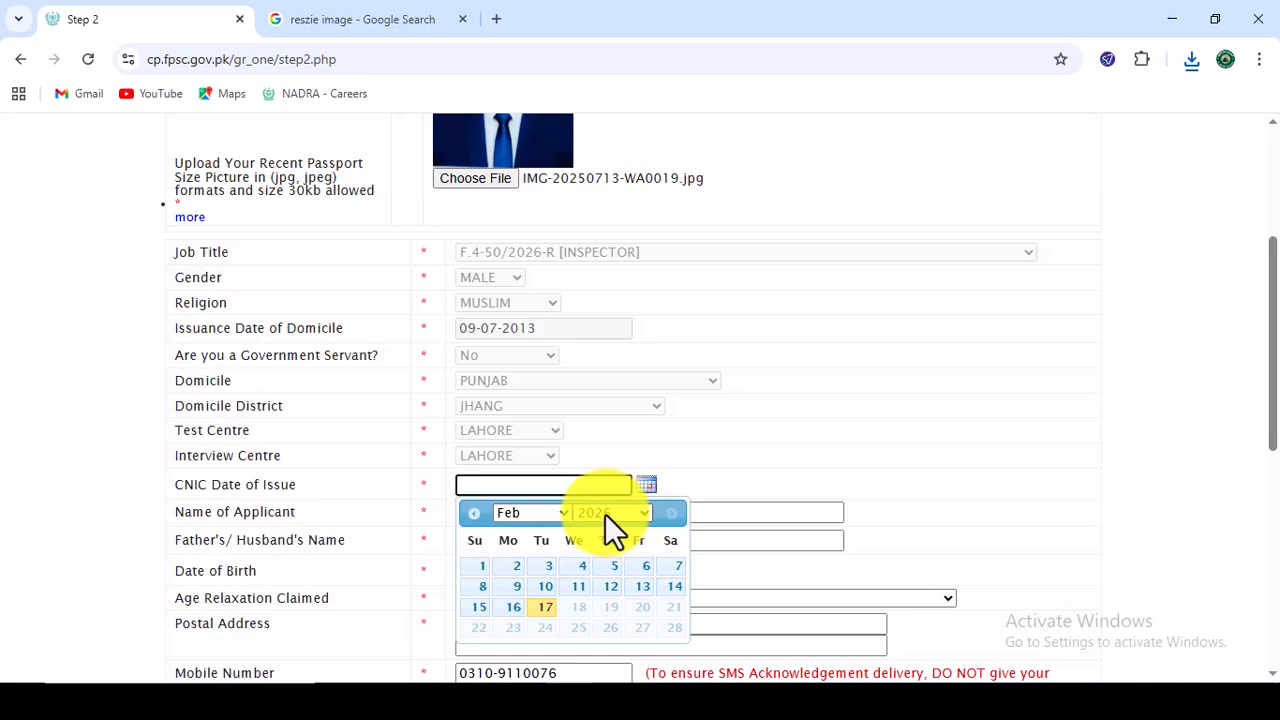
scroll(605, 513, down, 3)
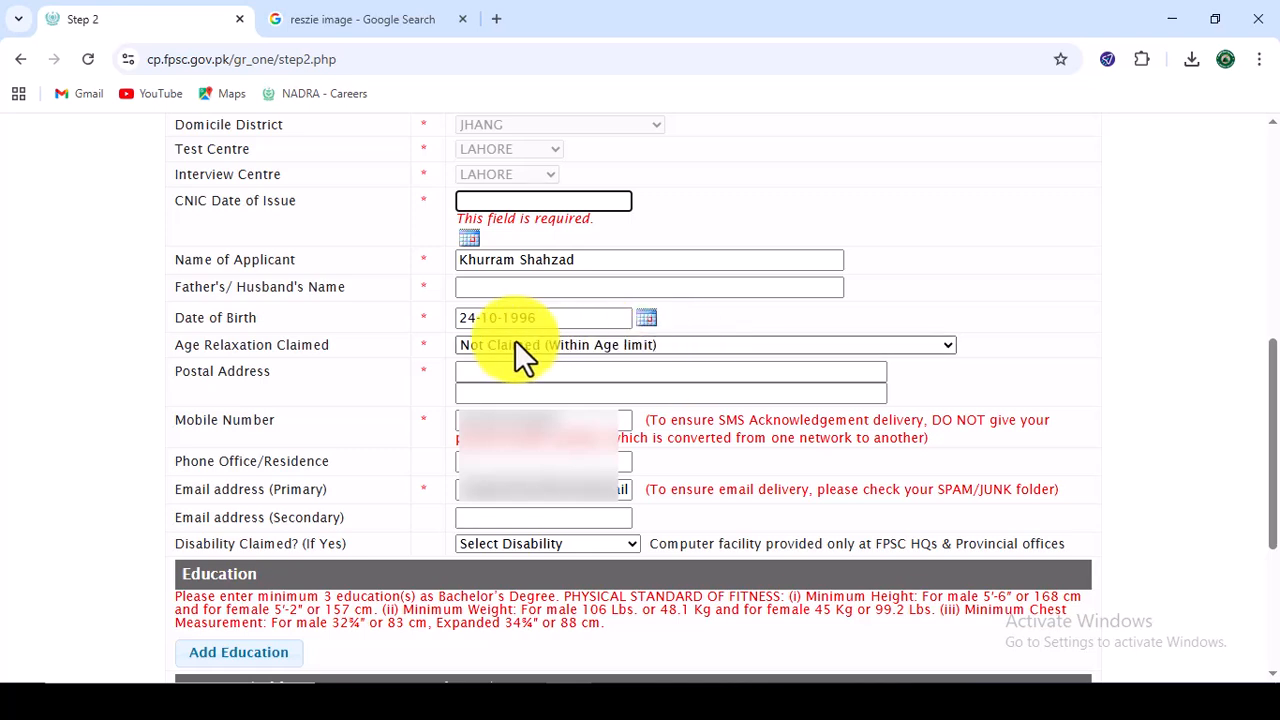
click(731, 346)
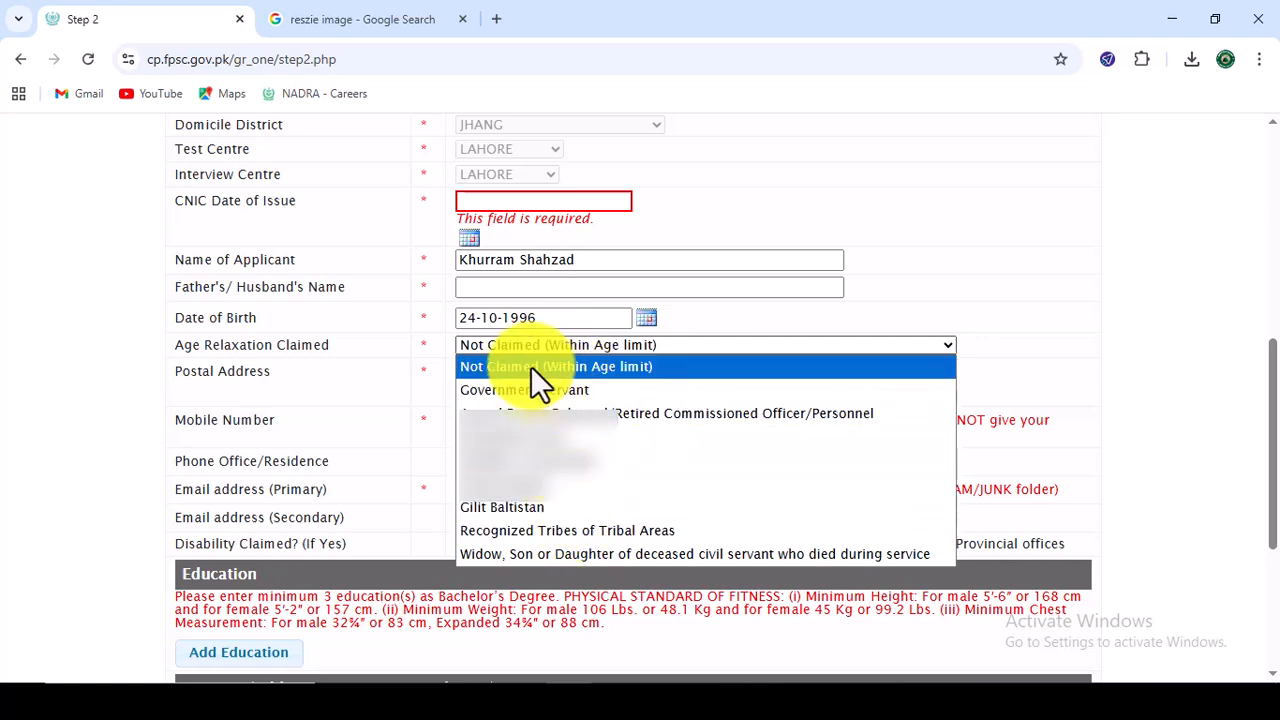
click(452, 347)
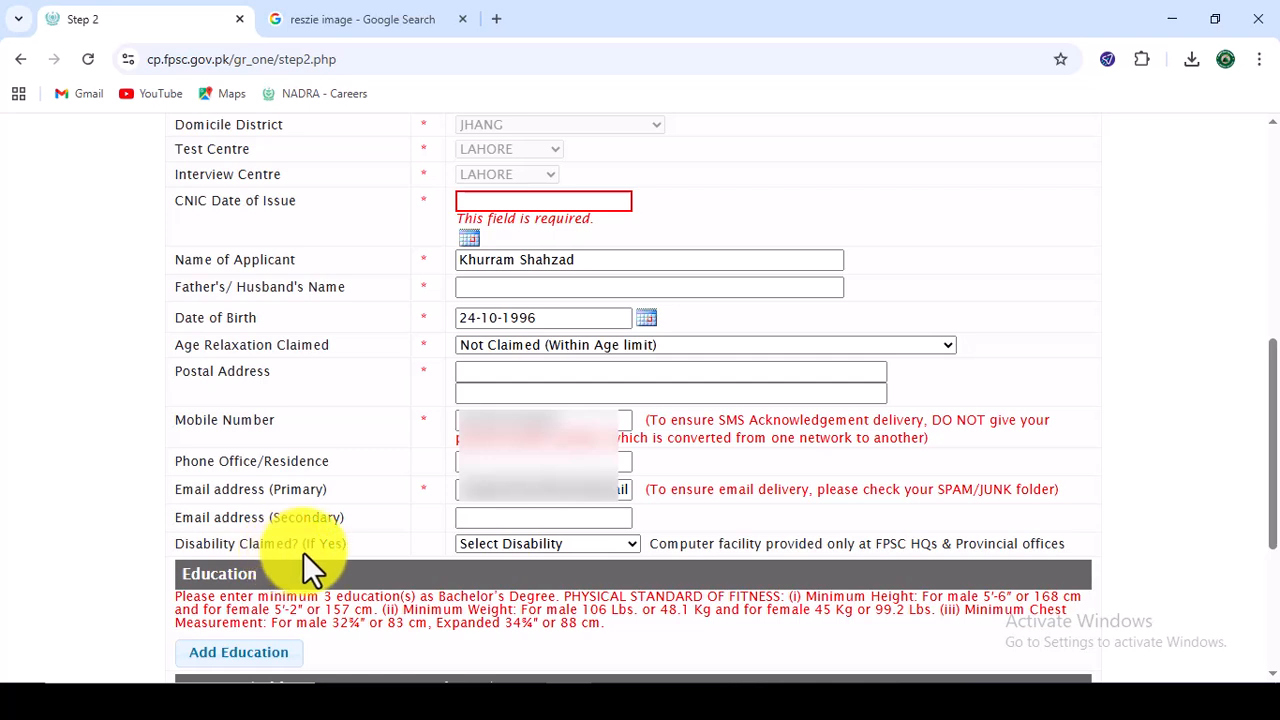
click(571, 543)
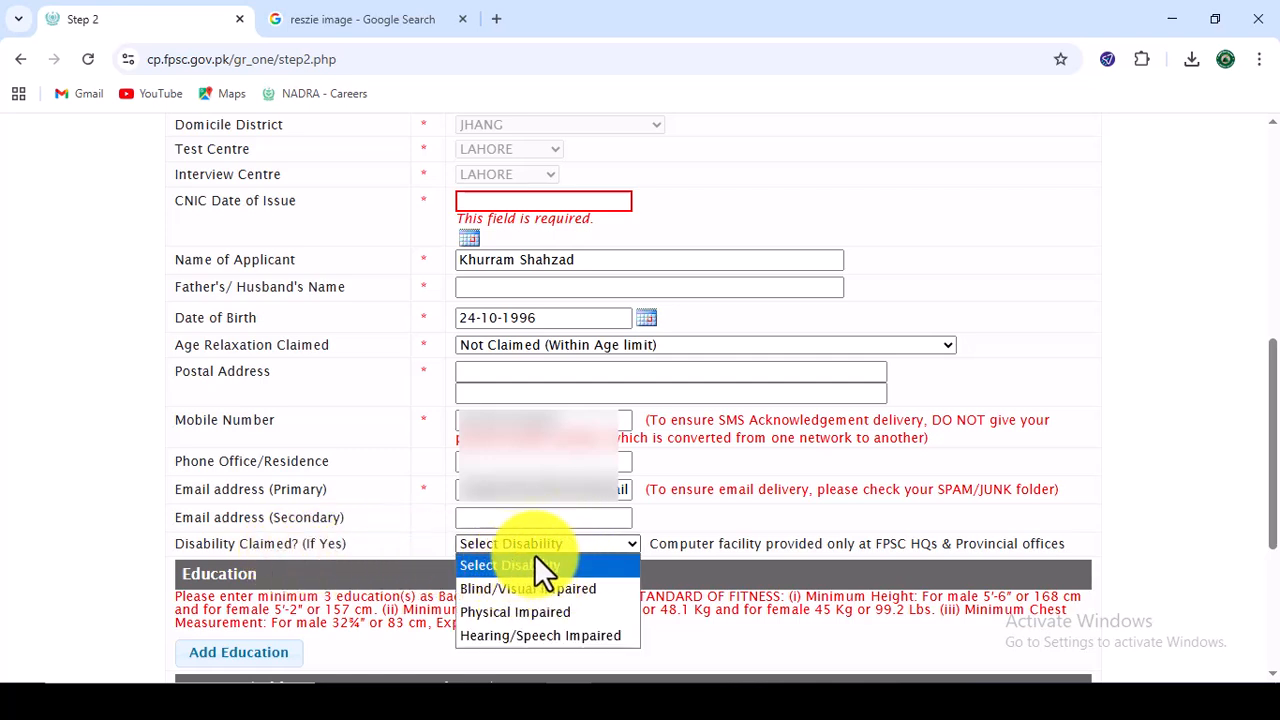
click(531, 547)
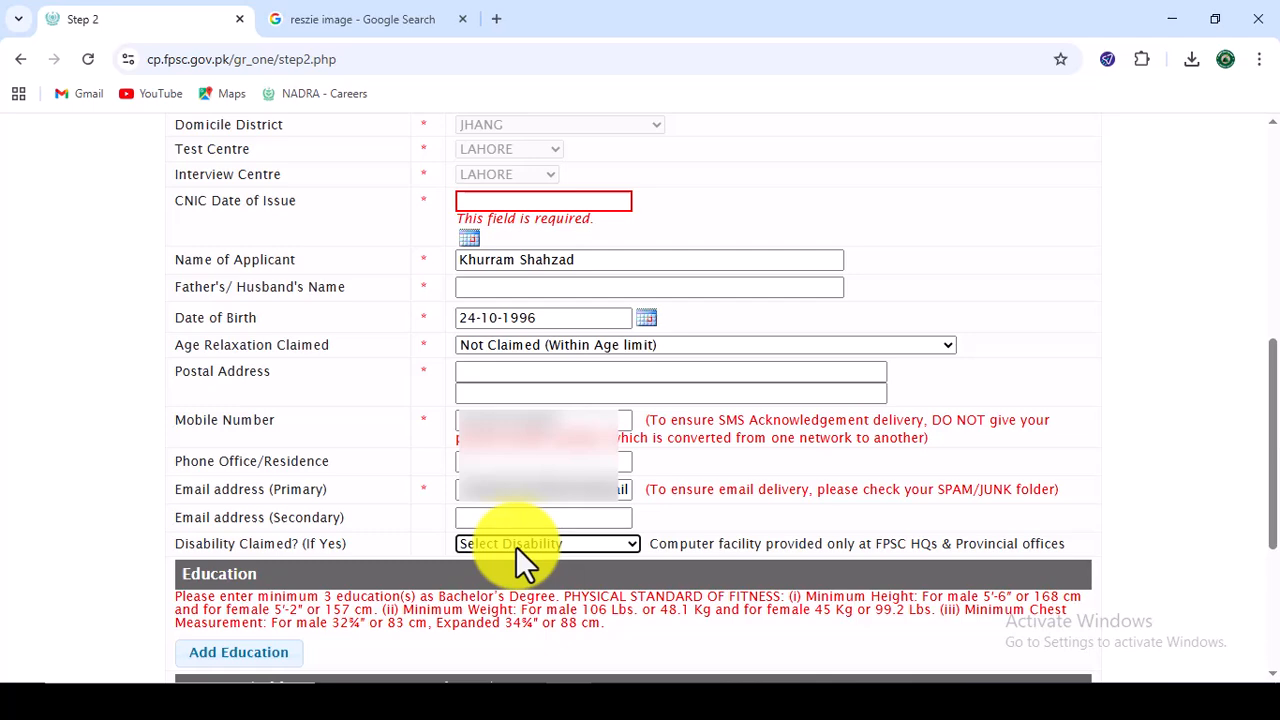
Open a new education entry and look through the list of available qualifications.
scroll(516, 546, down, 3)
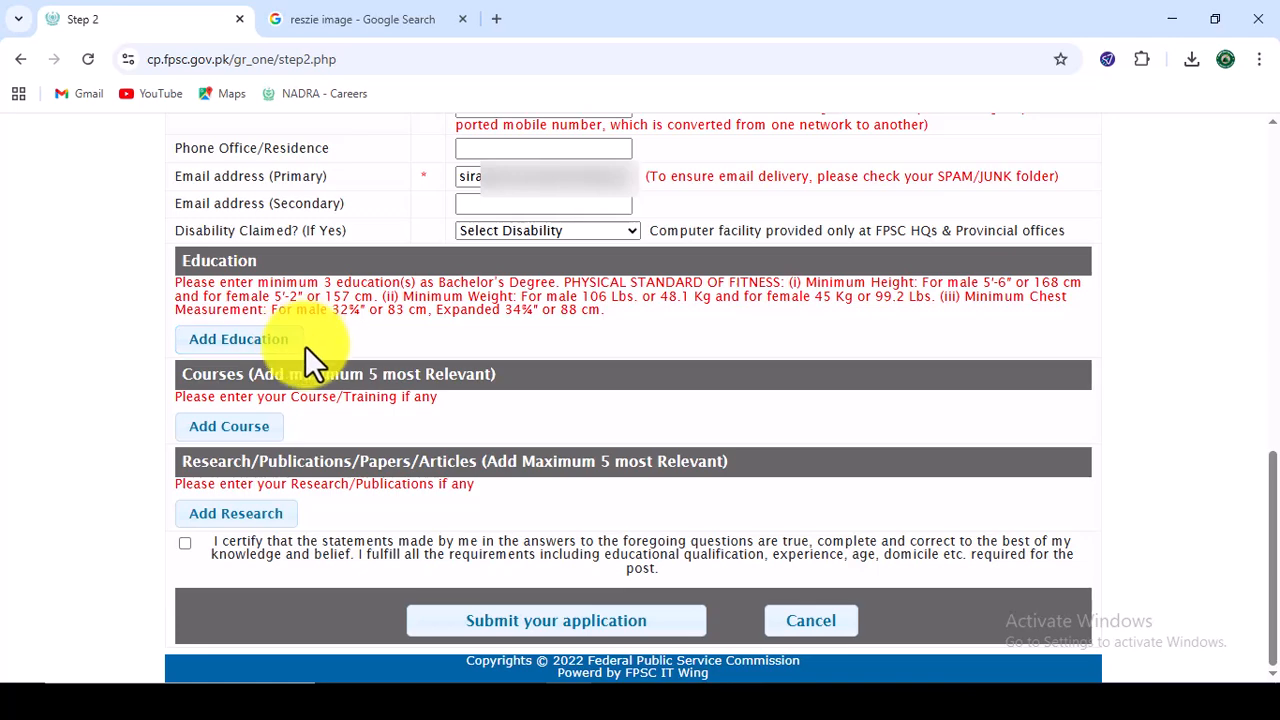
click(245, 341)
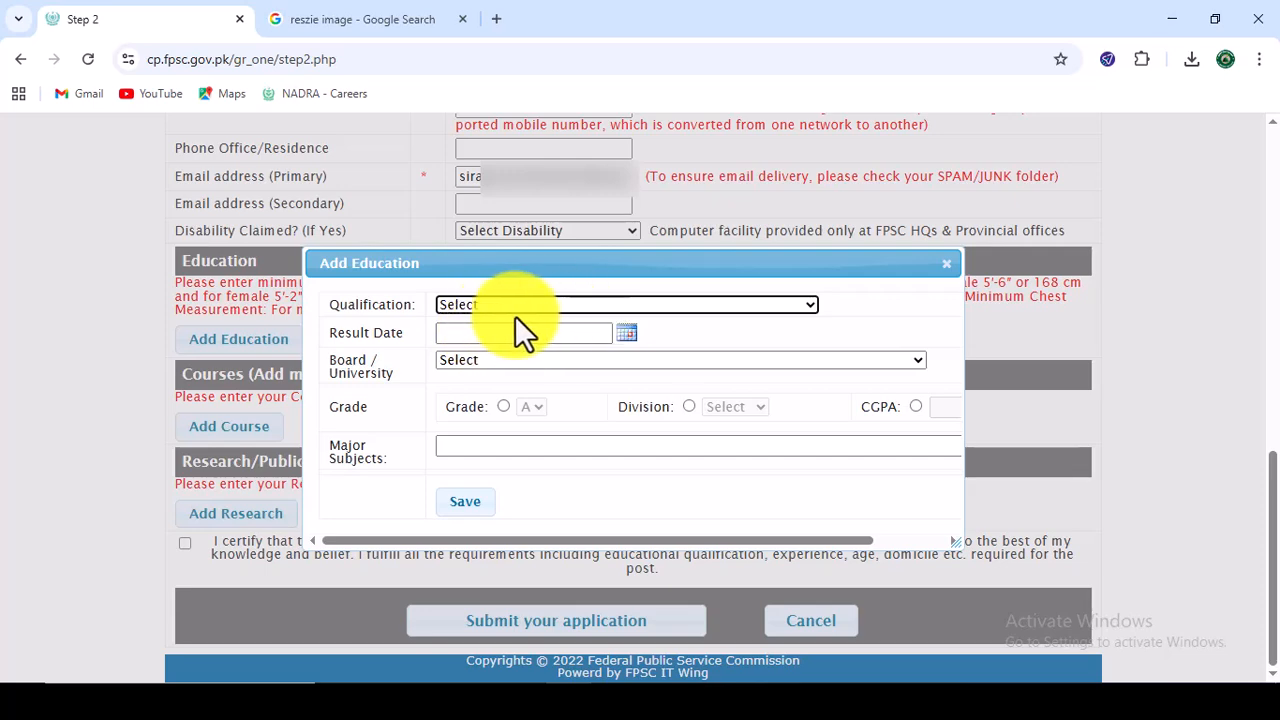
click(549, 305)
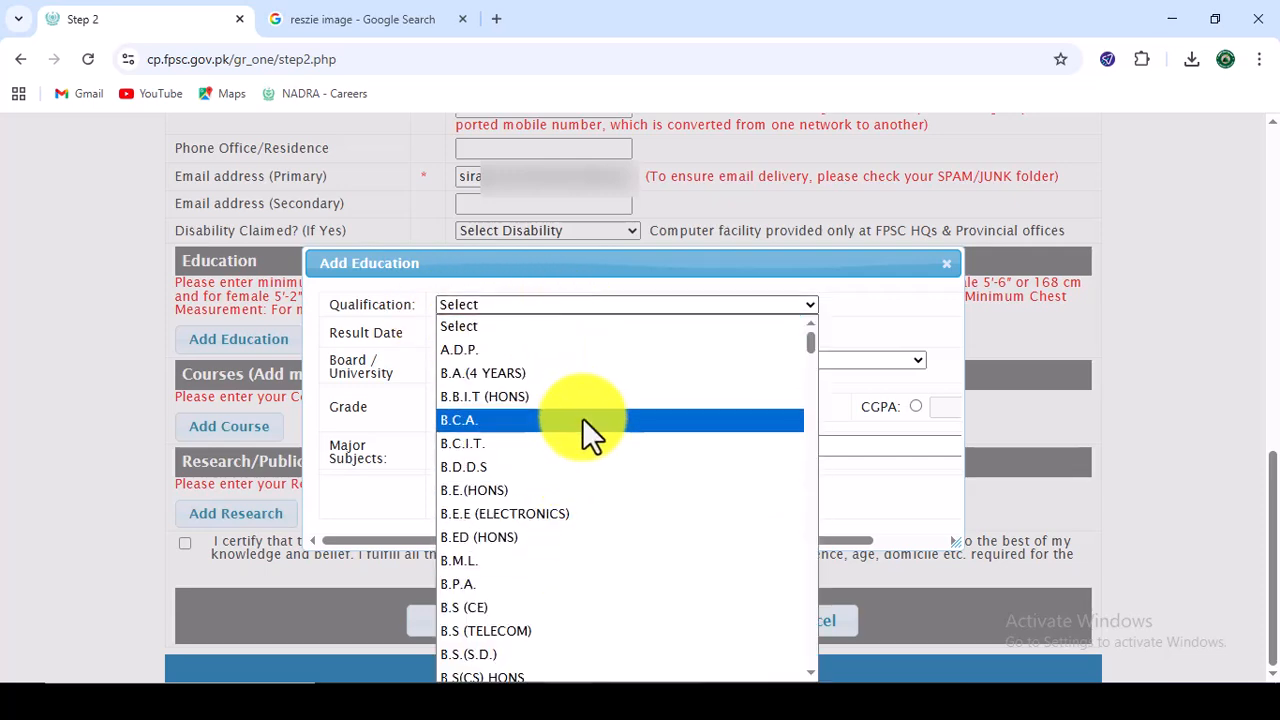
scroll(583, 449, down, 5)
scroll(583, 449, down, 1)
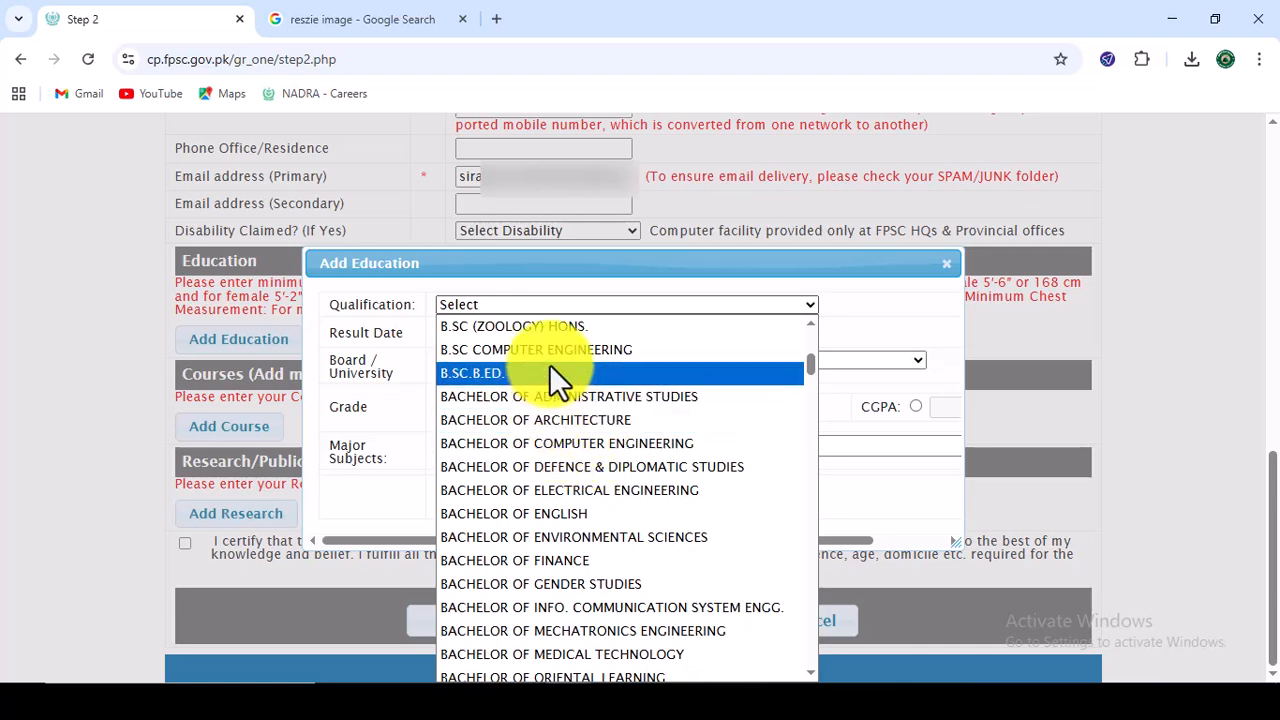
click(558, 278)
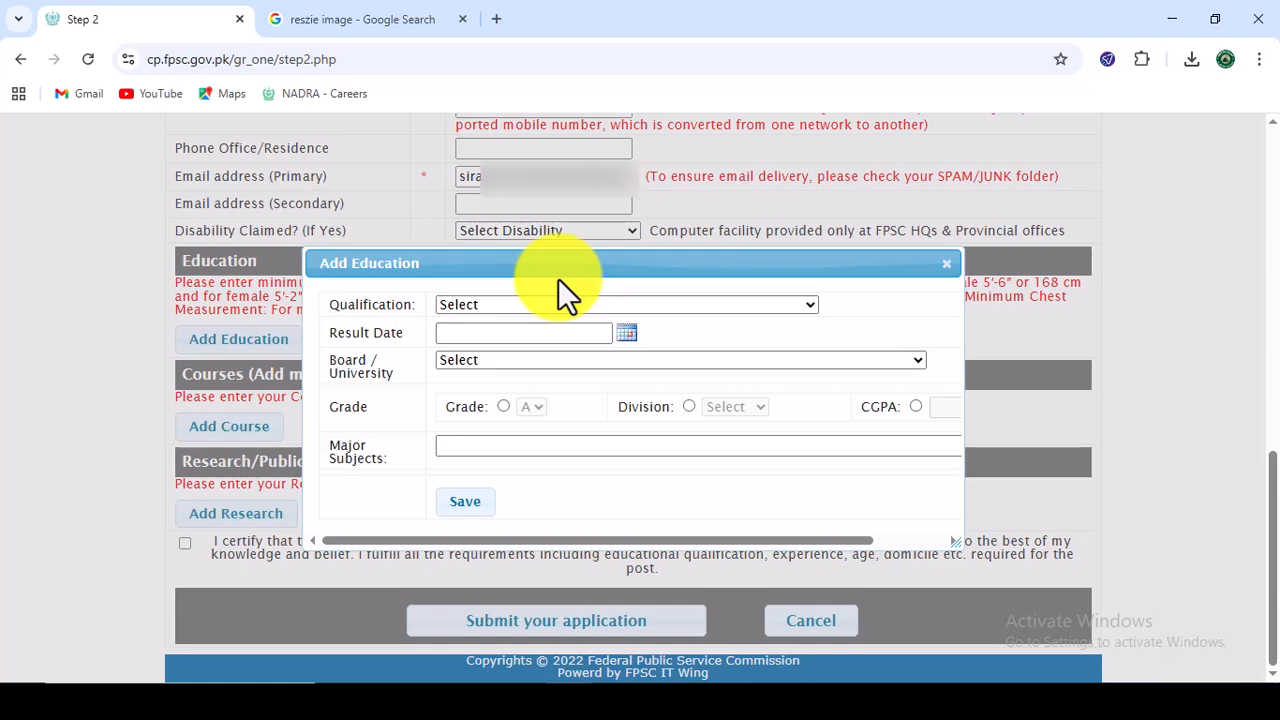
click(526, 302)
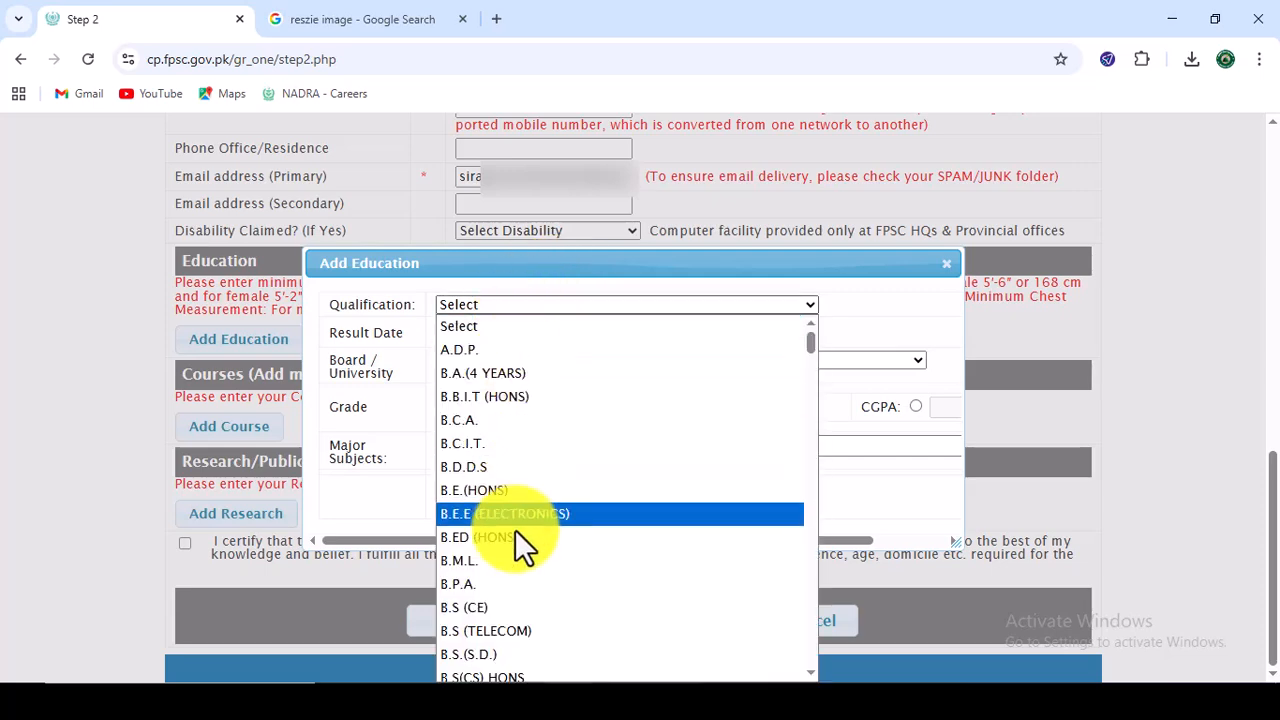
scroll(507, 591, down, 5)
click(526, 296)
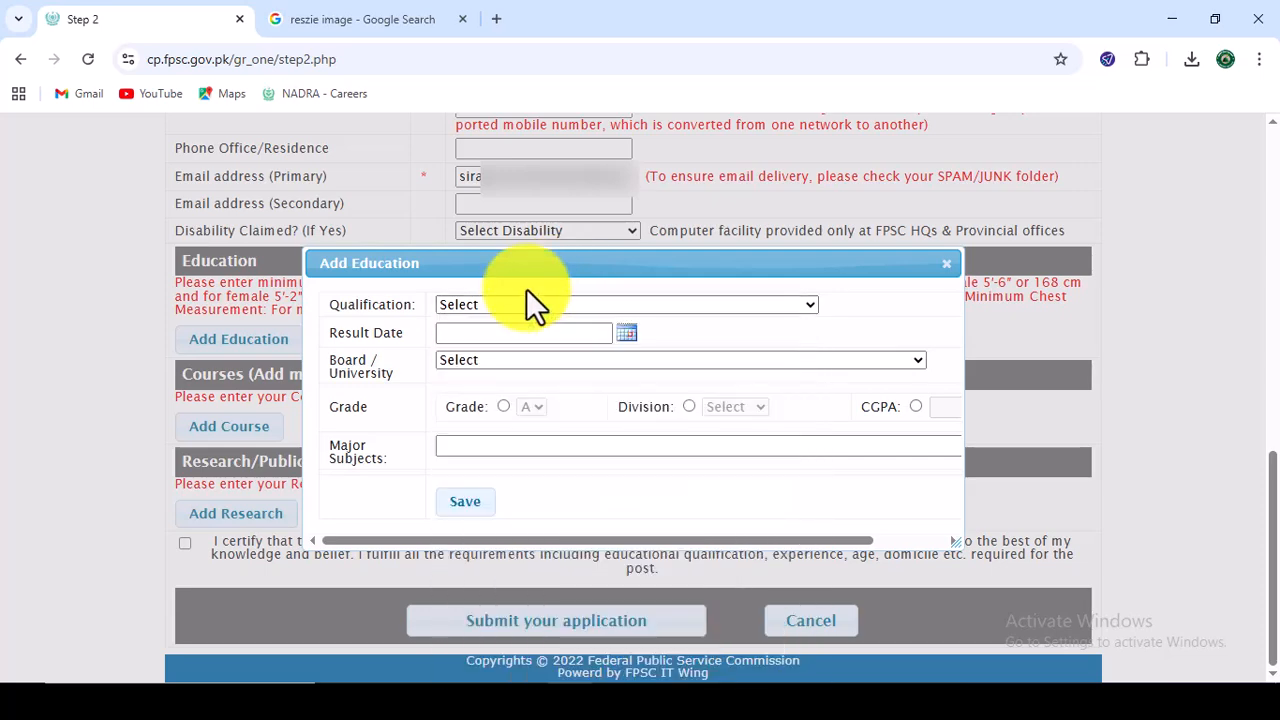
Examine the result date calendar and the board or university choices of the education entry.
click(624, 338)
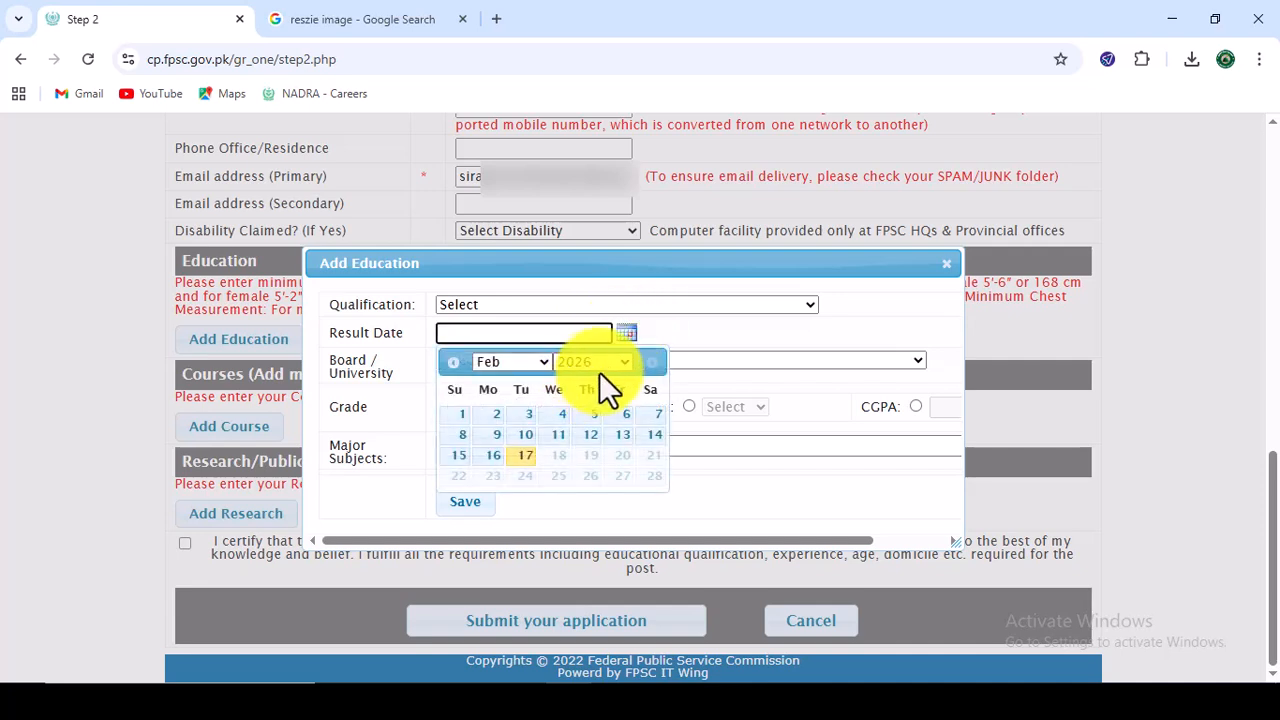
click(599, 368)
click(656, 352)
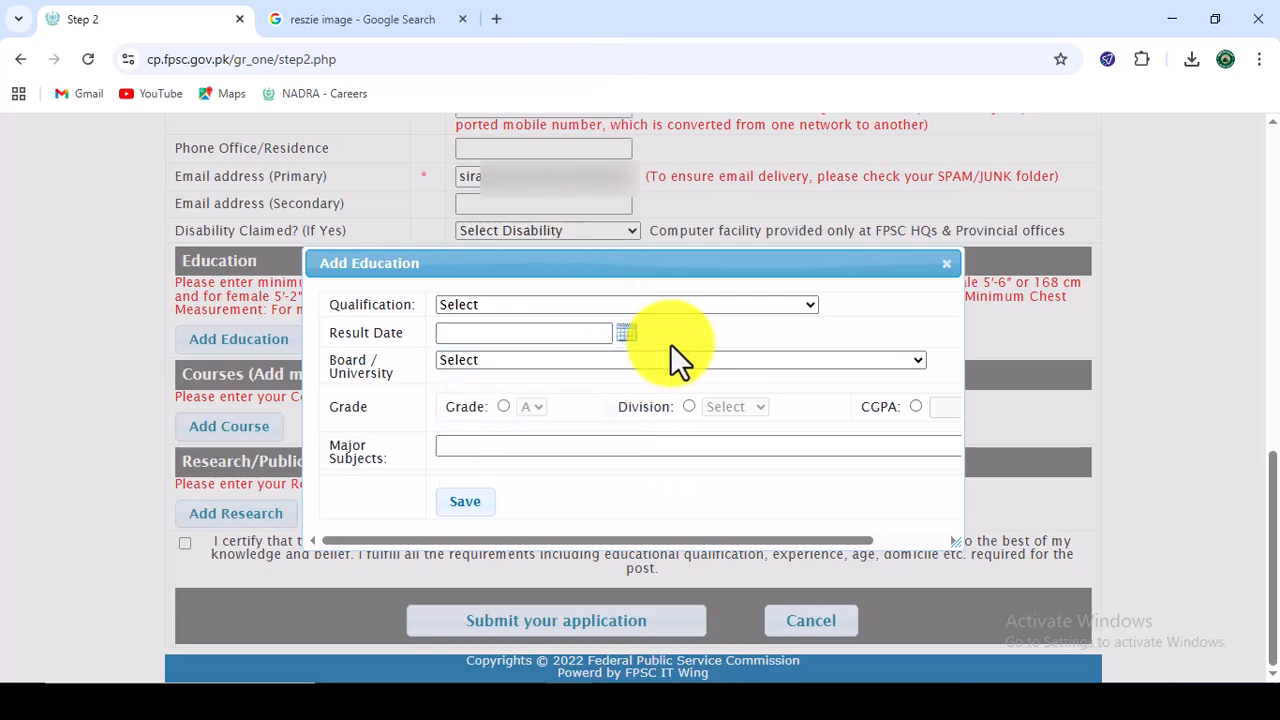
click(578, 362)
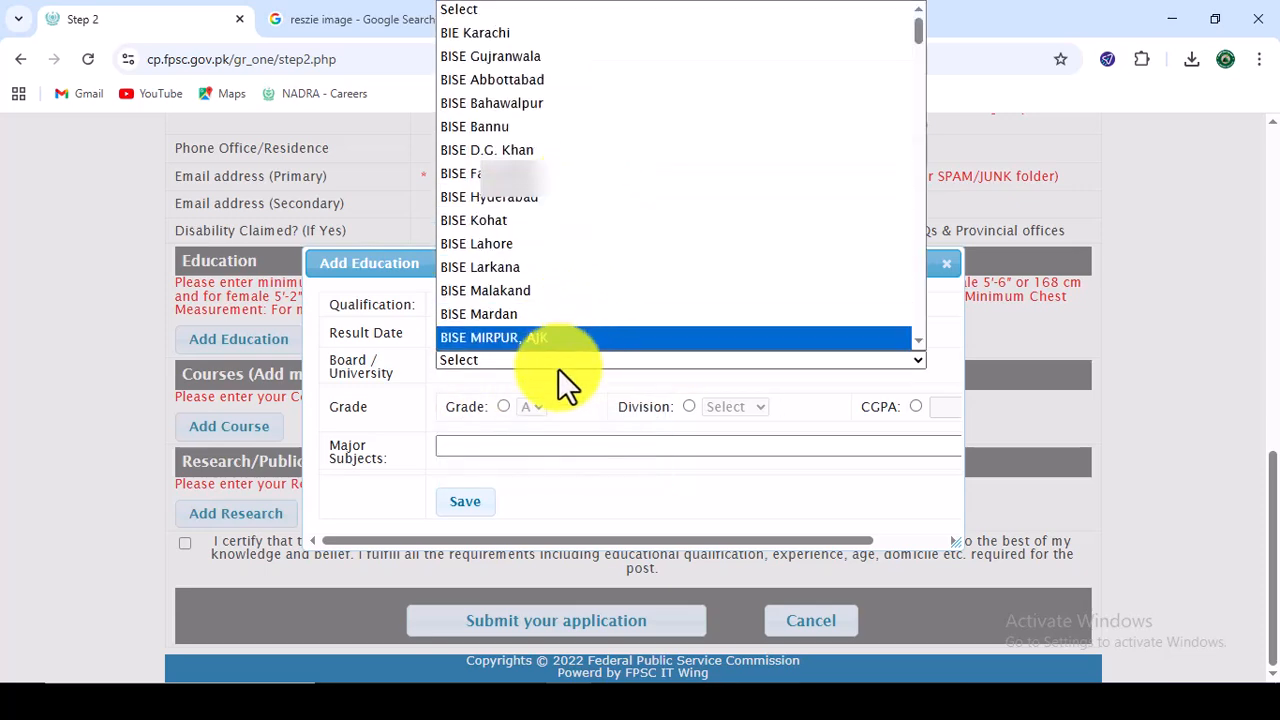
click(558, 368)
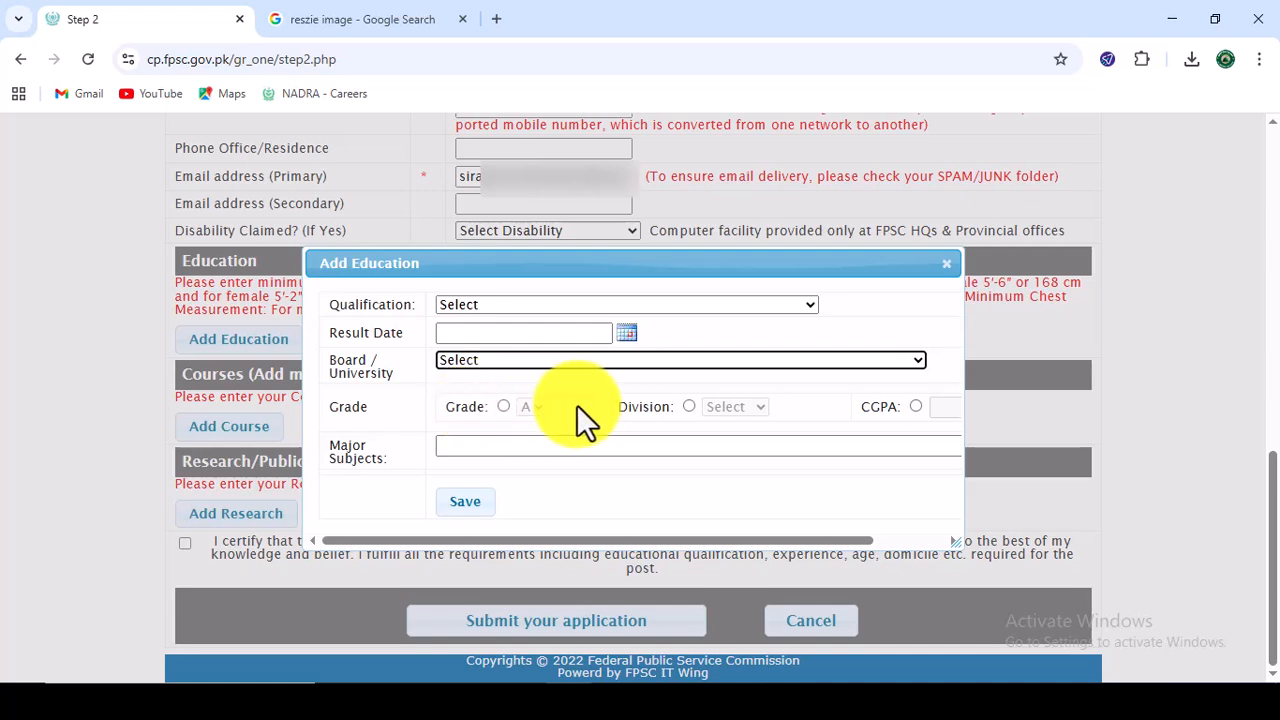
Choose Division as the education entry's grading type and check the division options and major subject suggestions.
click(651, 408)
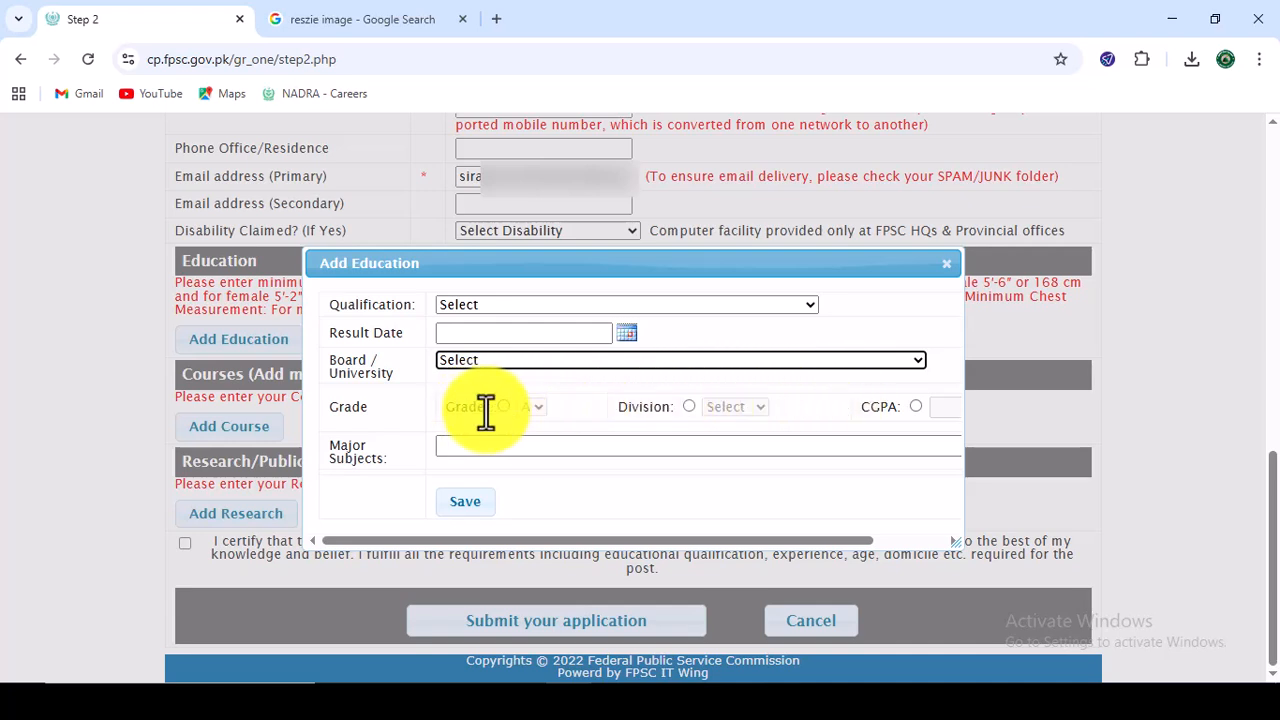
click(688, 407)
click(739, 409)
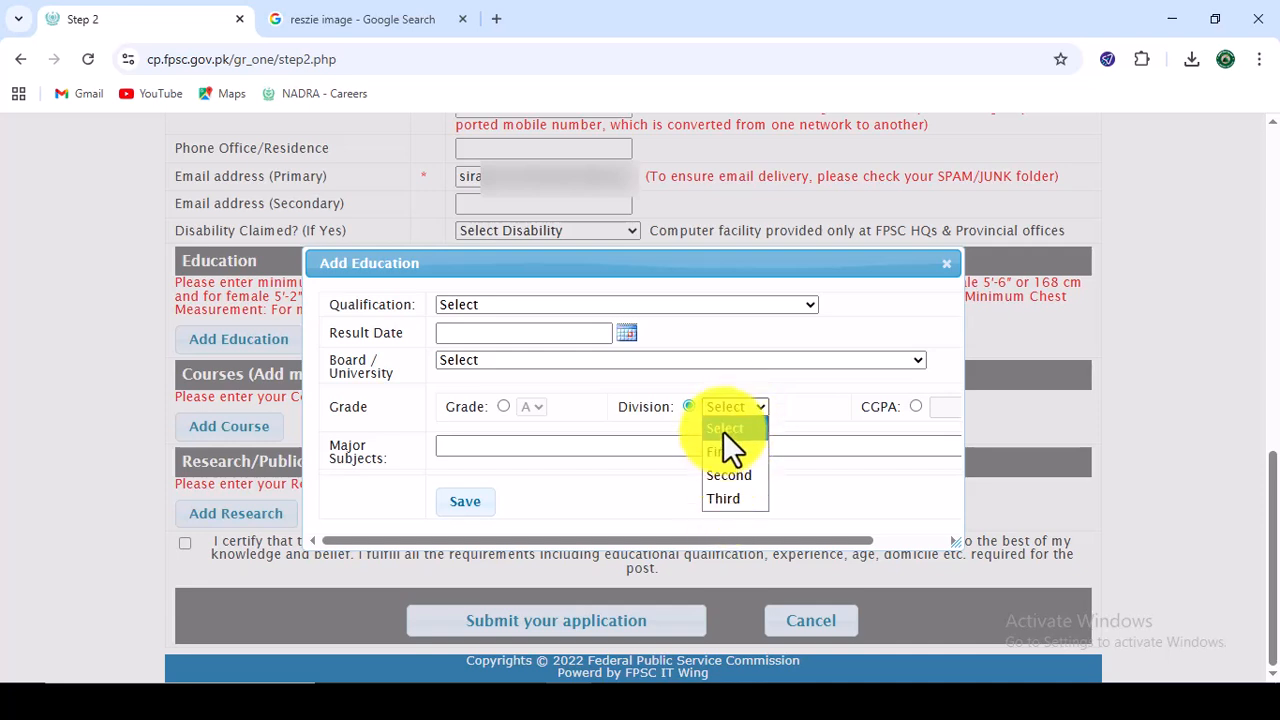
click(787, 408)
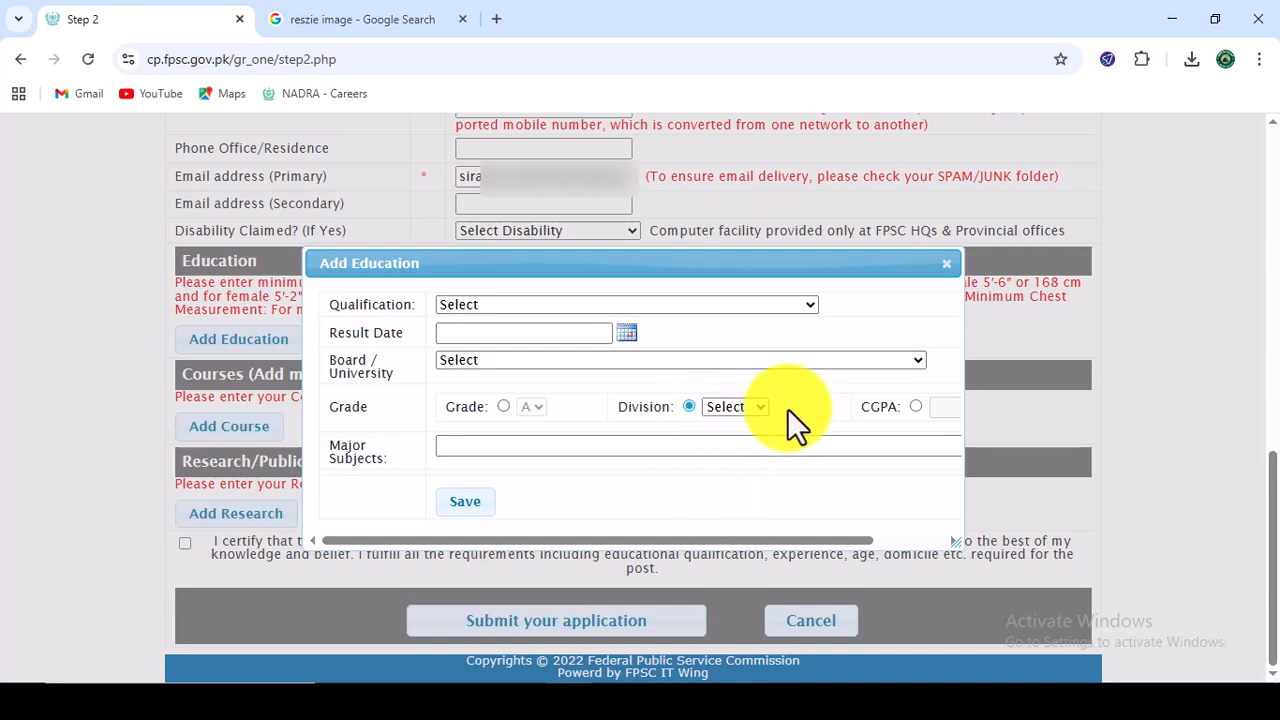
click(471, 447)
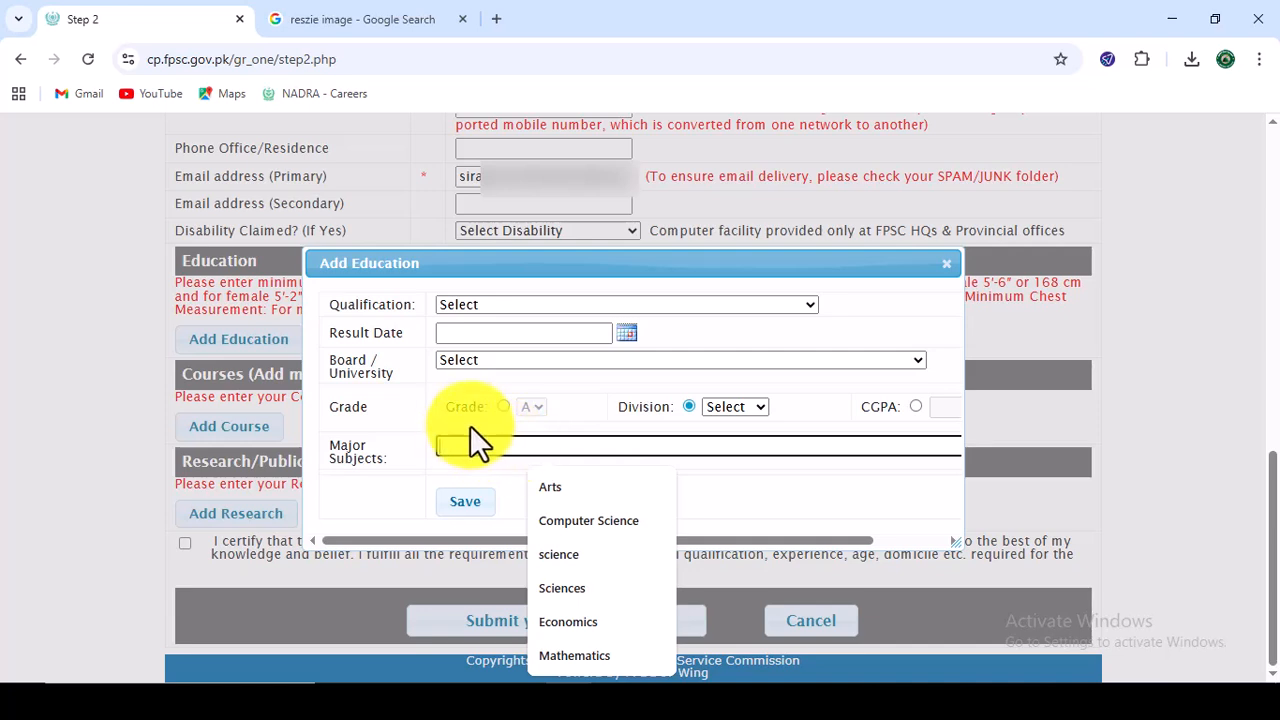
click(511, 428)
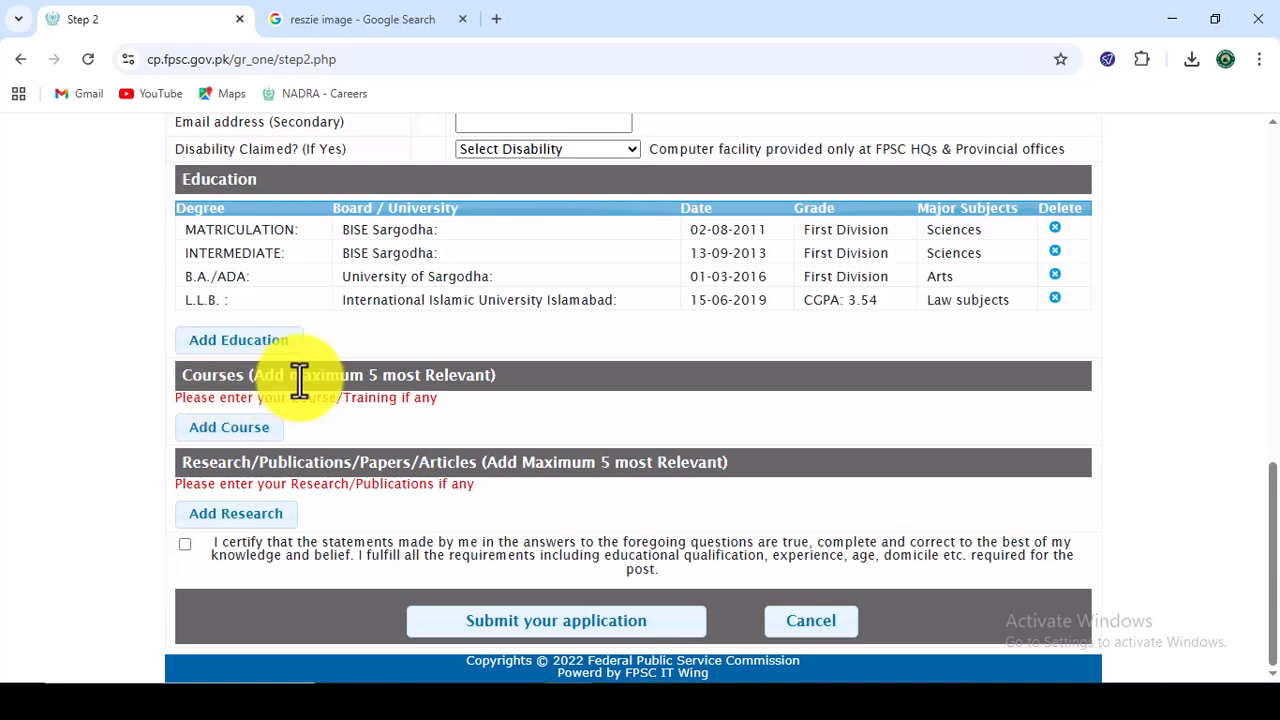
Examine the fields of the course entry form and the entry limit for research and publications.
click(253, 438)
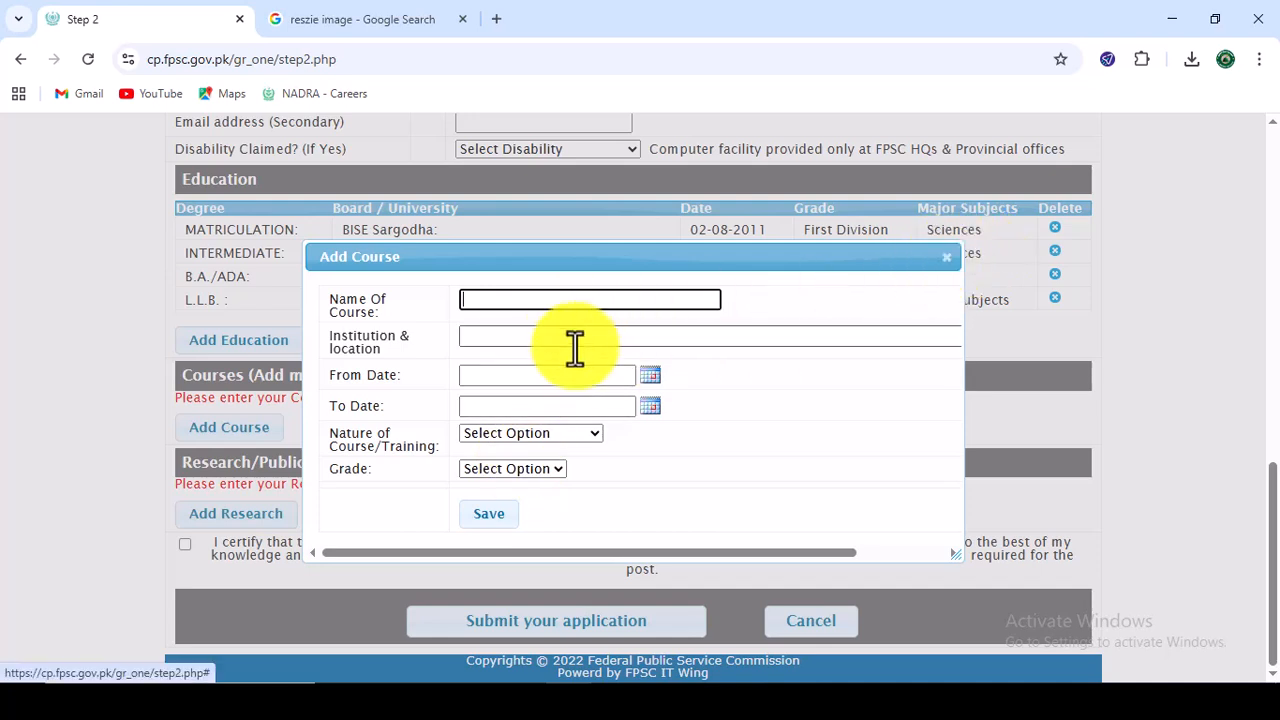
click(946, 257)
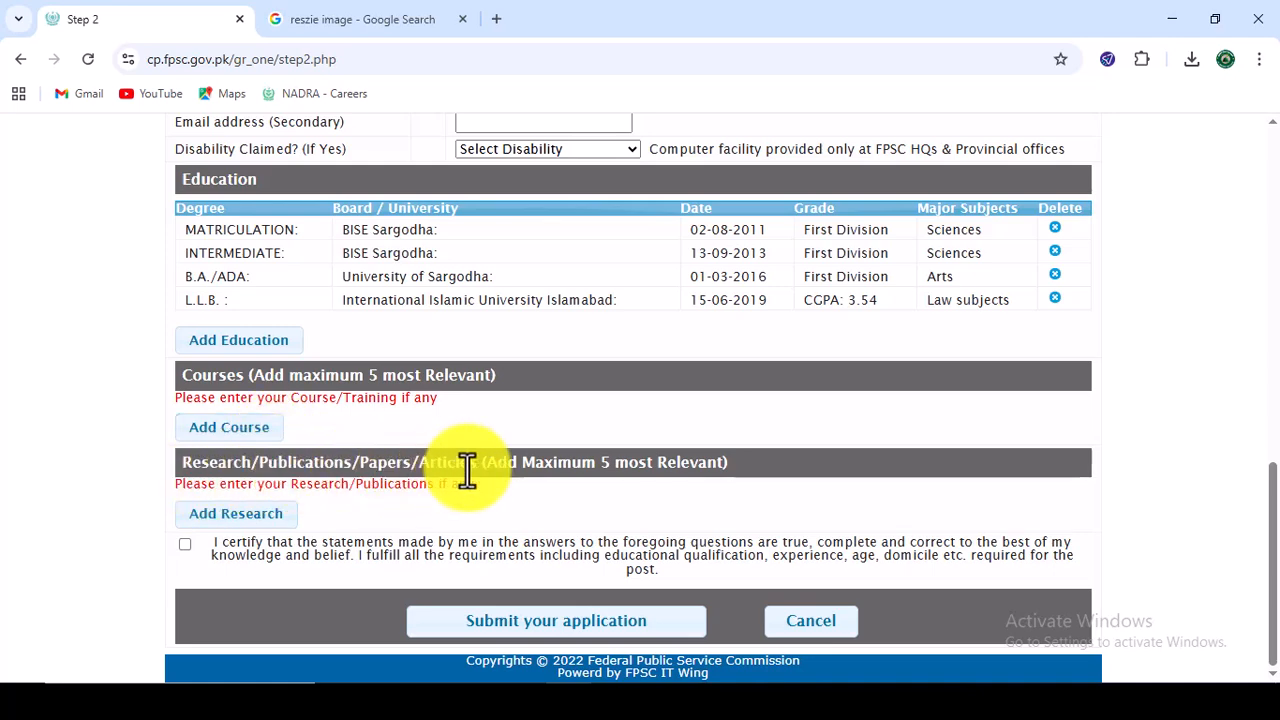
drag(478, 463, 180, 482)
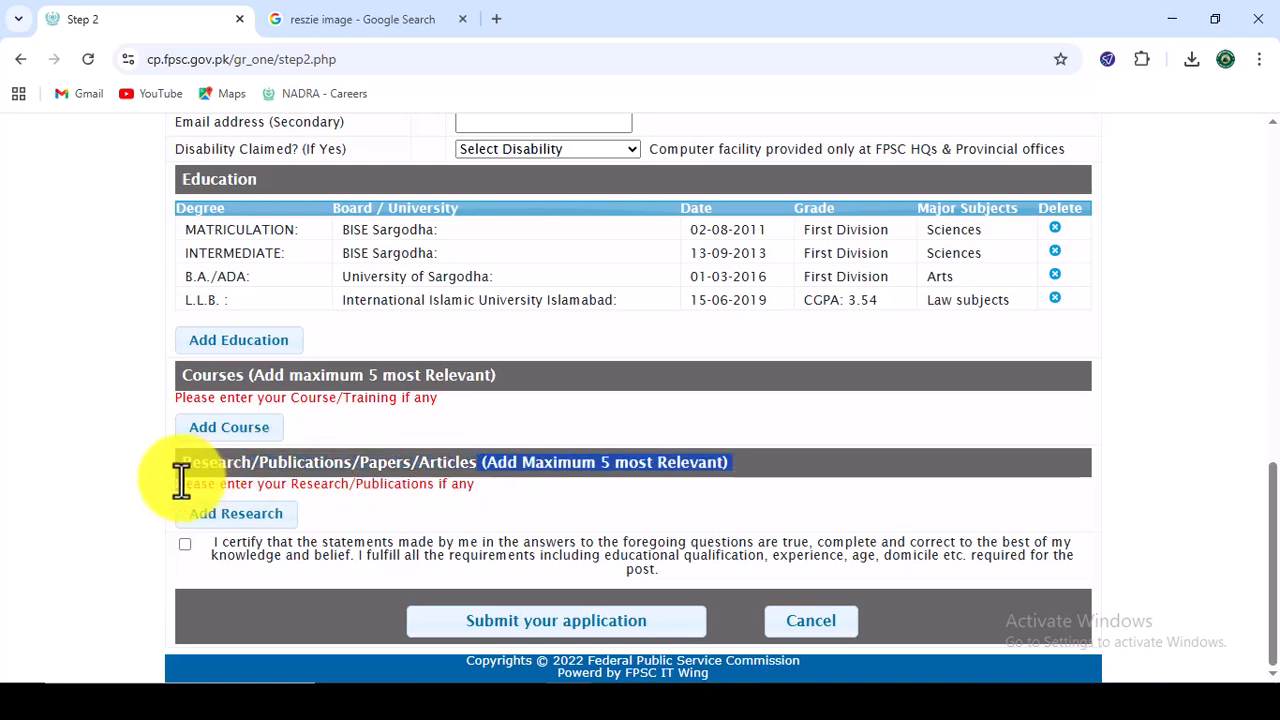
click(243, 530)
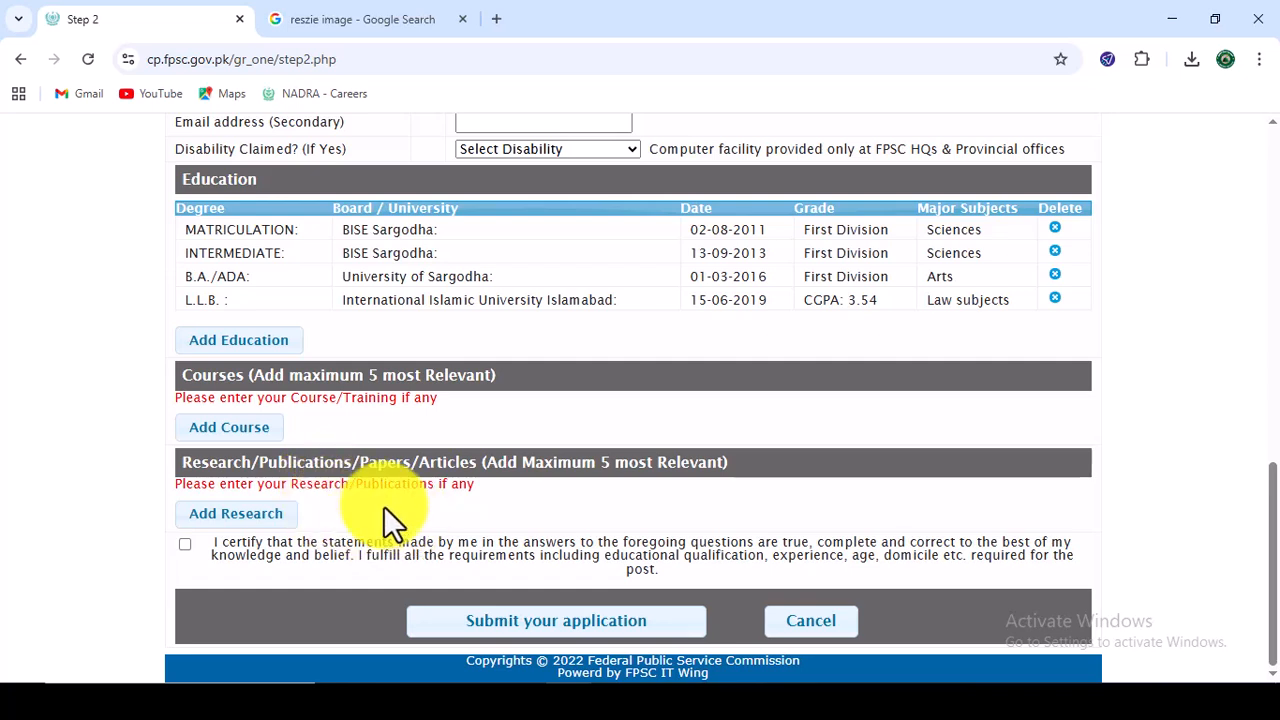
Submit the application with its statements certified as true, and open the printable copy for F.4-50/2026-R [INSPECTOR].
click(186, 544)
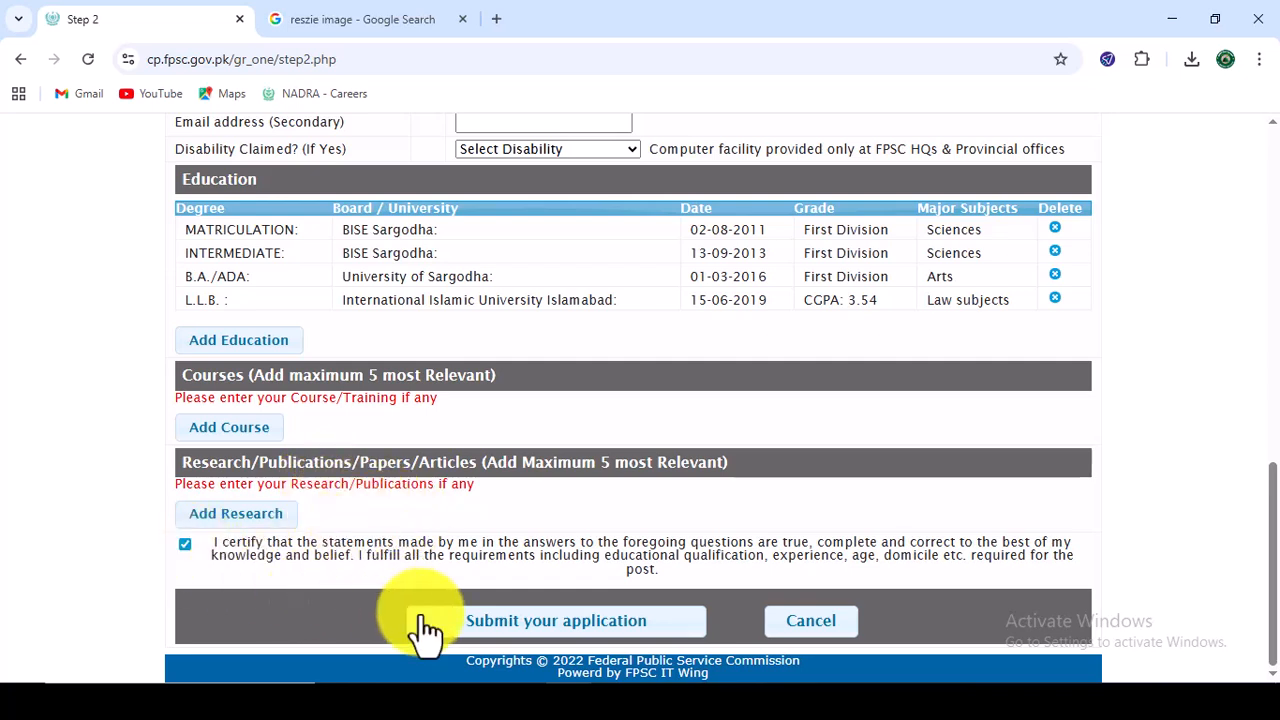
click(603, 634)
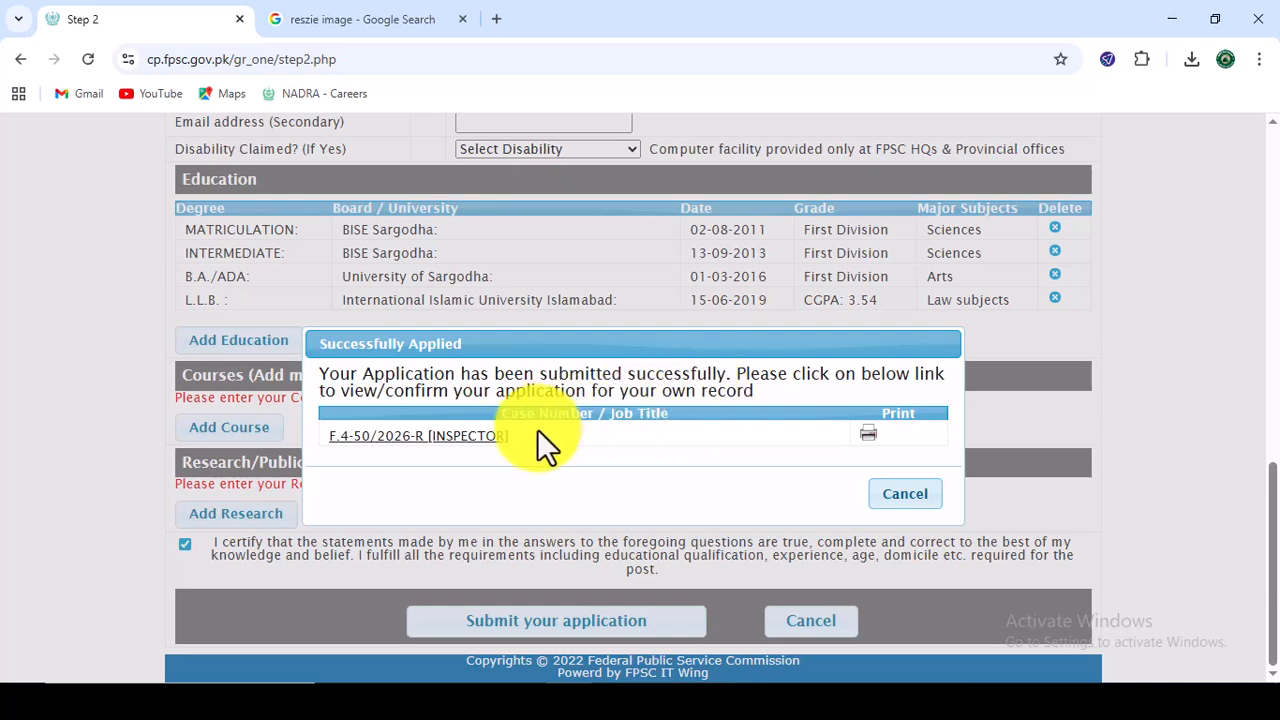
click(866, 436)
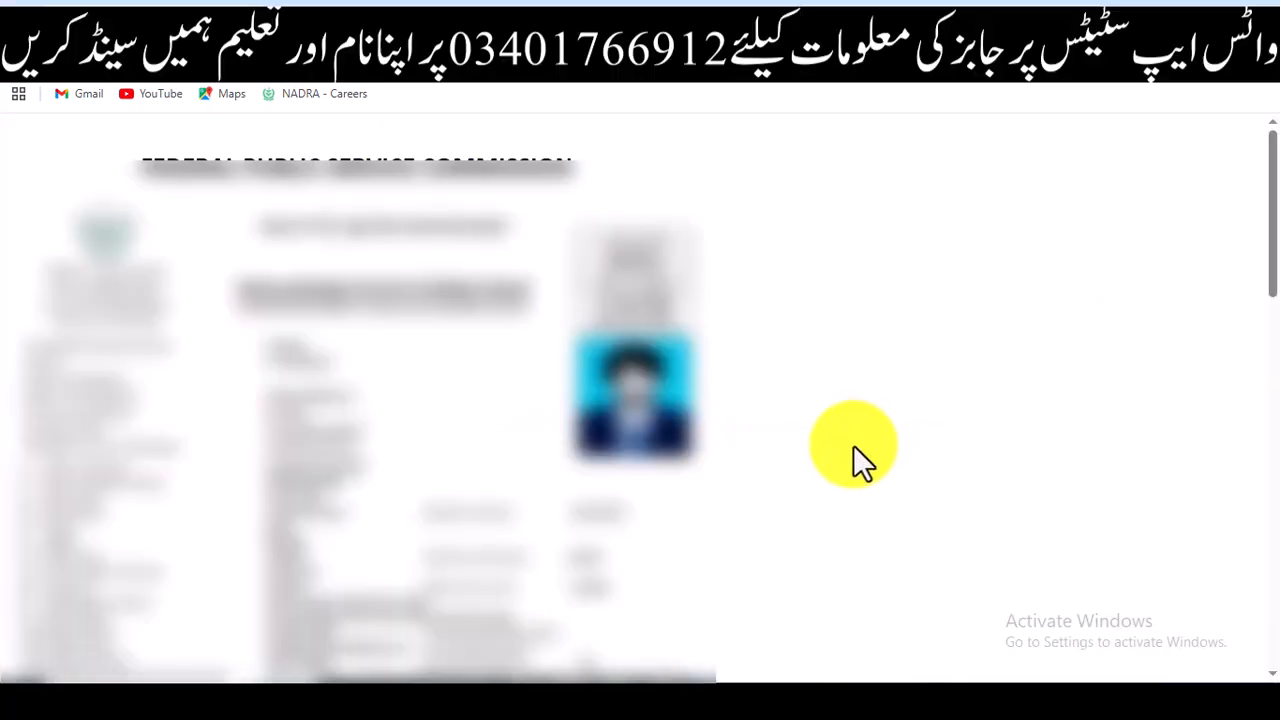